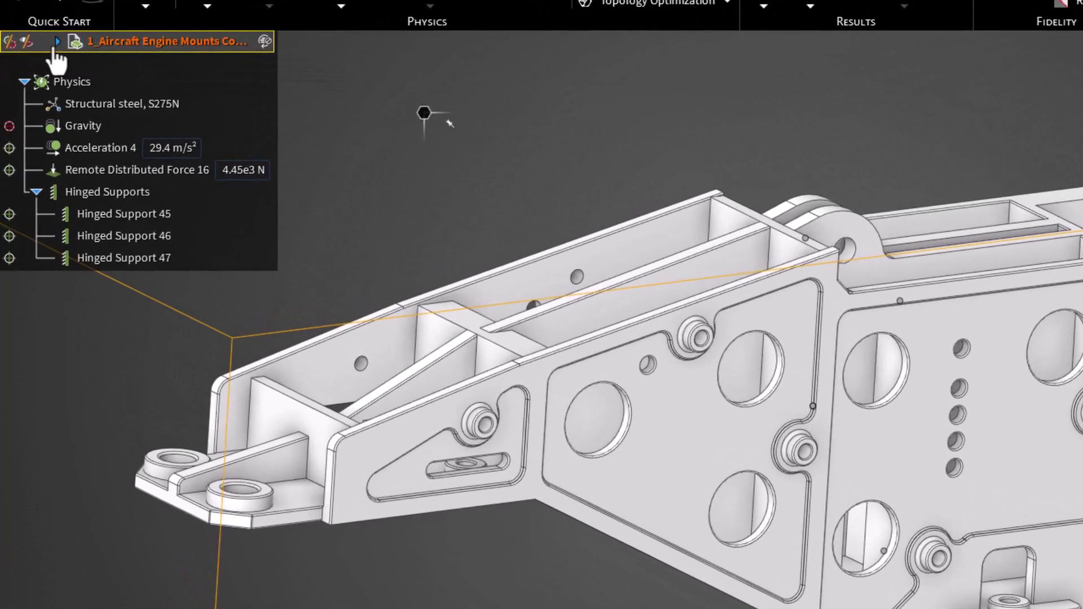
Select the Forward Mount, both Front mount links and the Aft mount, then include the Mount hardware
{"action": "left_click", "coordinate": [57, 42]}
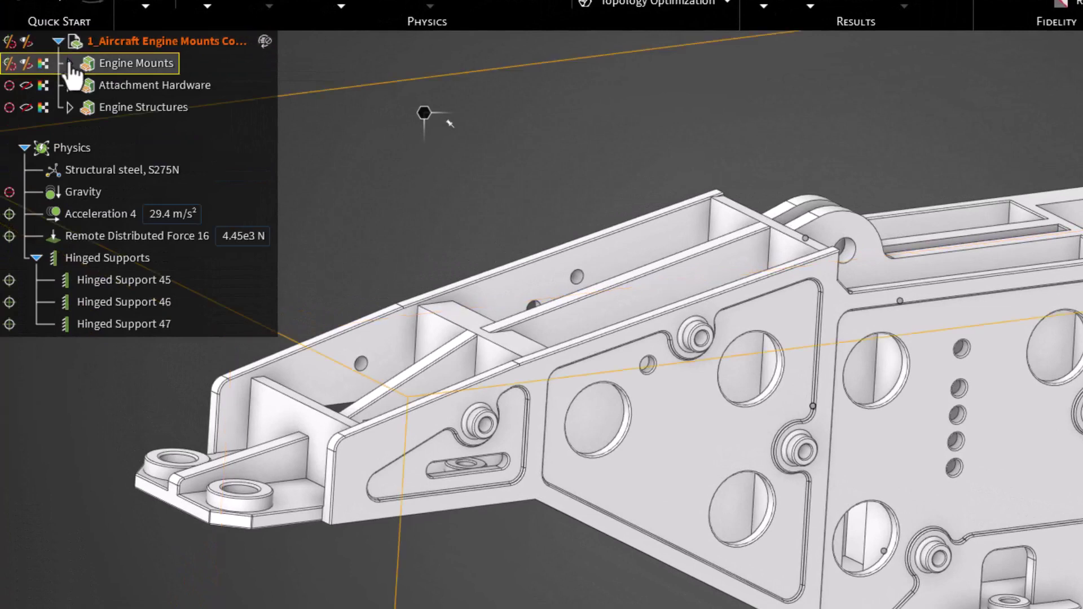
{"action": "left_click", "coordinate": [70, 63]}
{"action": "left_click", "coordinate": [127, 107]}
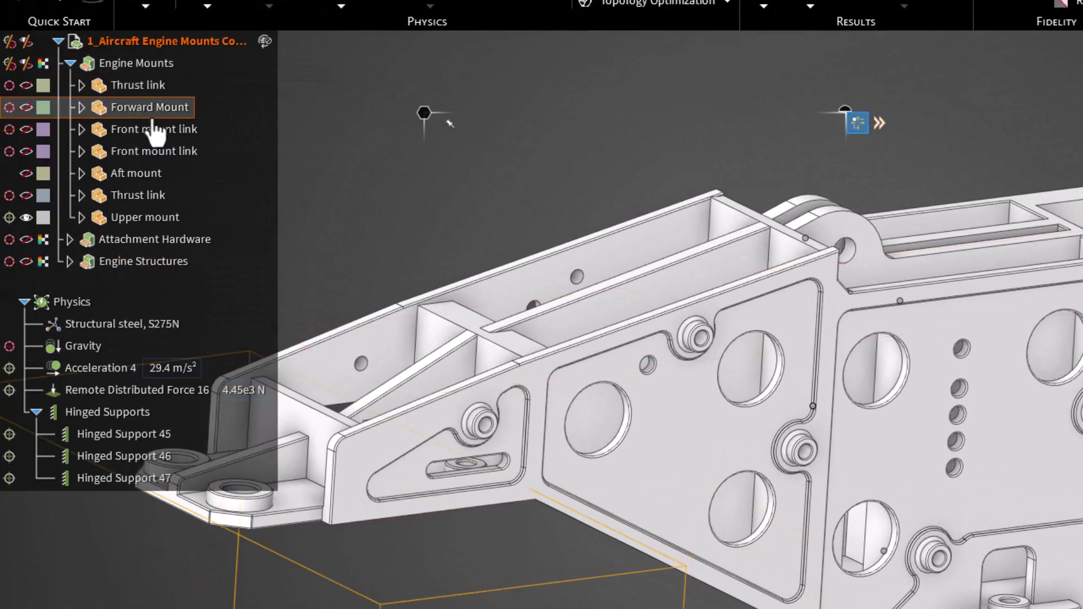
{"action": "left_click", "coordinate": [161, 129], "text": "ctrl"}
{"action": "left_click", "coordinate": [163, 151], "text": "ctrl"}
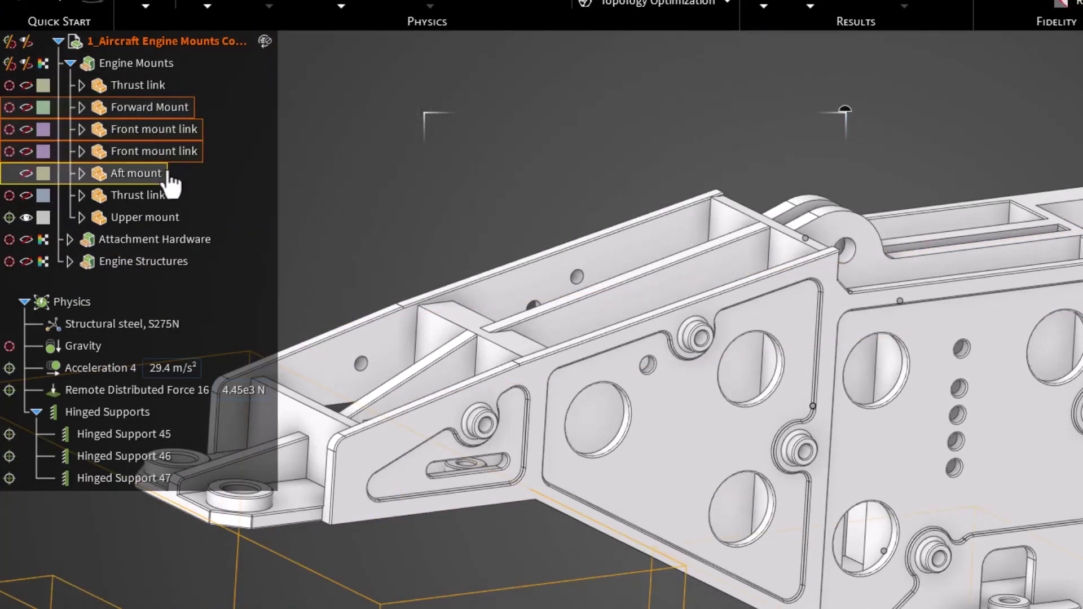
{"action": "left_click", "coordinate": [168, 176], "text": "ctrl"}
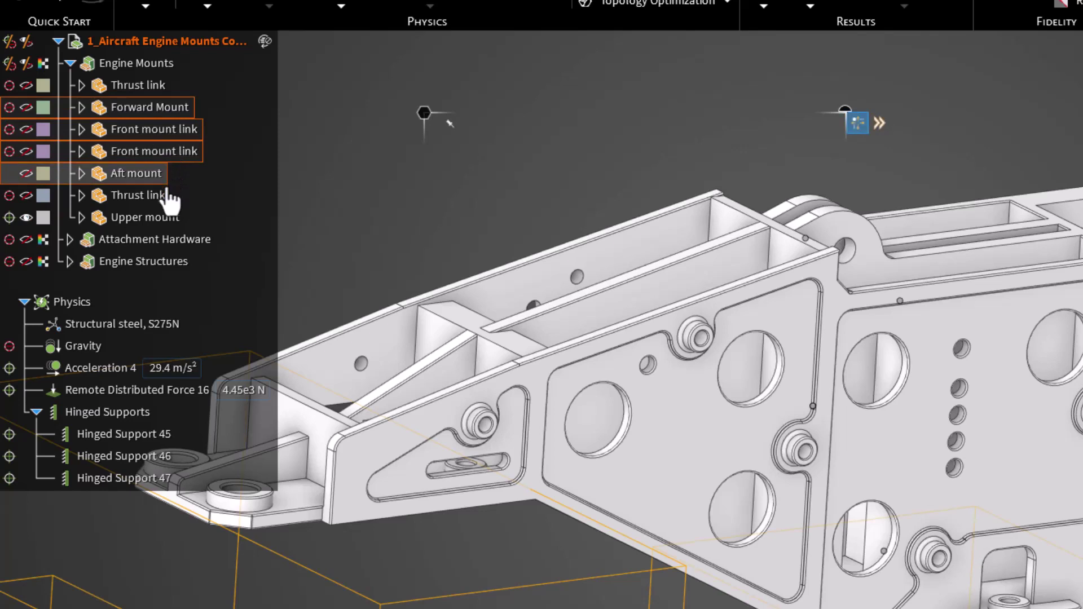
{"action": "left_click", "coordinate": [70, 240]}
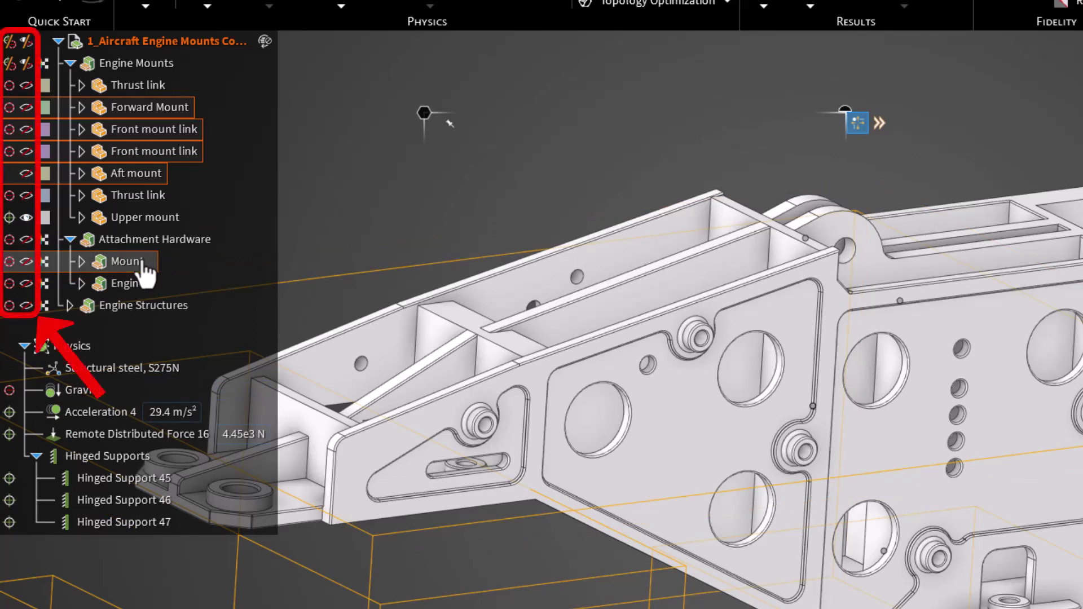
{"action": "left_click", "coordinate": [9, 262]}
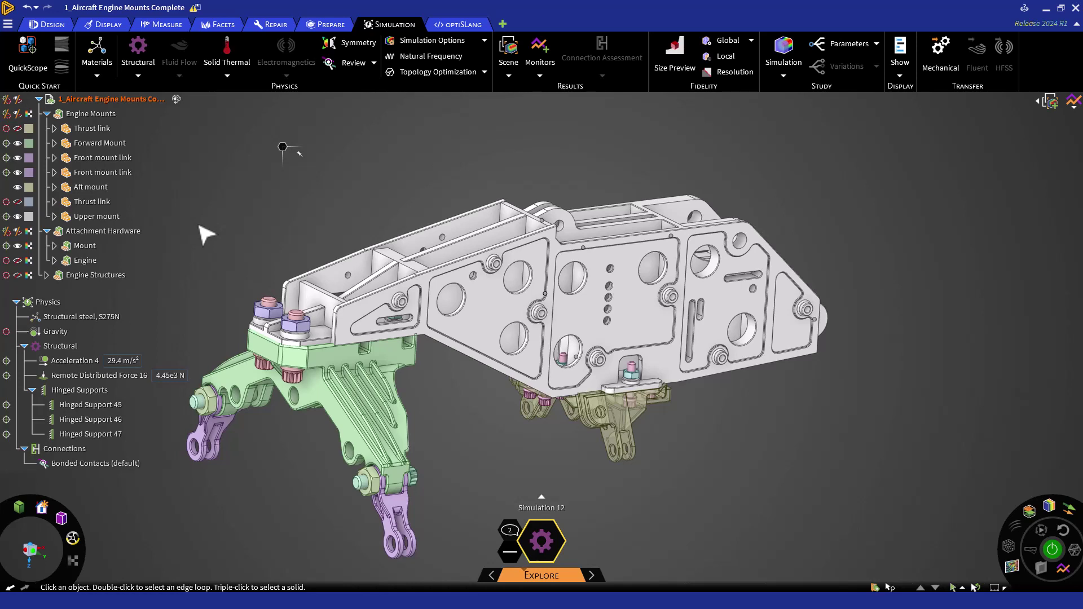
Patch the single missing face on the Aft mount body with Repair > Missing Faces
{"action": "left_click", "coordinate": [270, 24]}
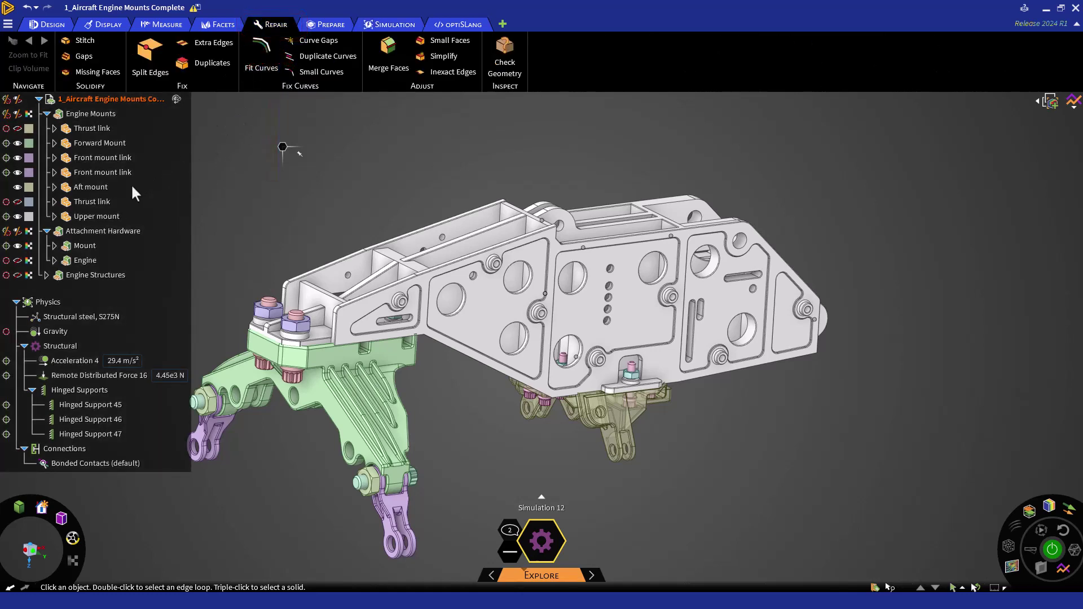
{"action": "left_click", "coordinate": [85, 188]}
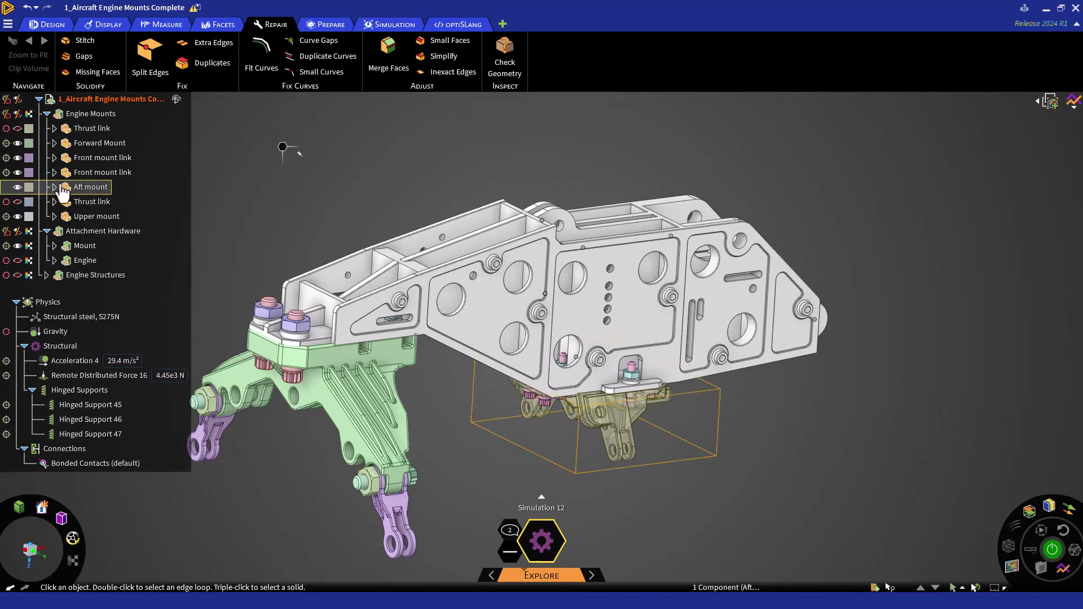
{"action": "left_click", "coordinate": [55, 186]}
{"action": "left_click", "coordinate": [99, 201]}
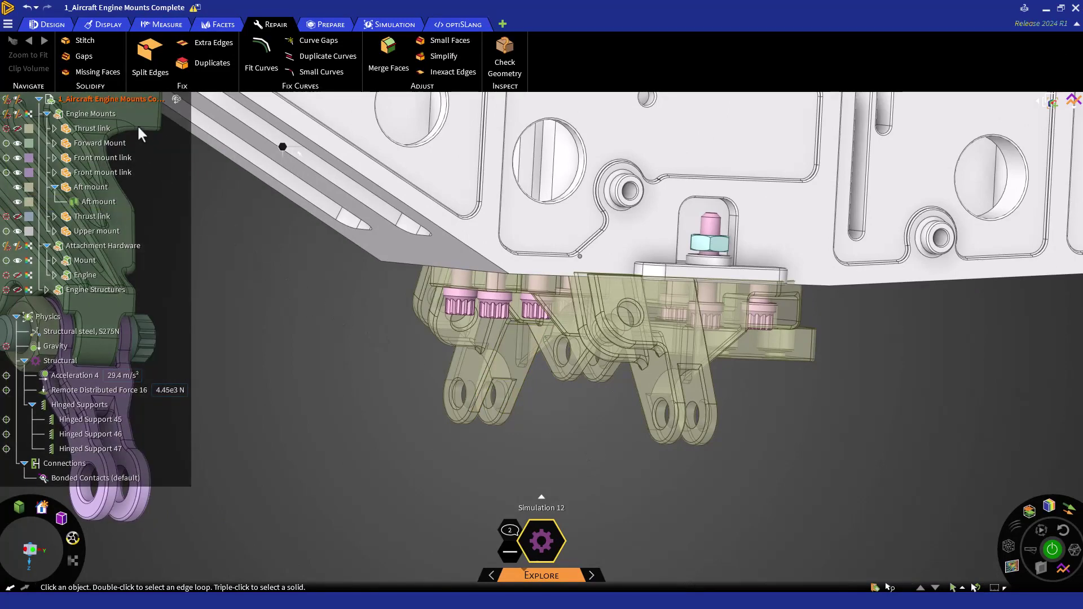
{"action": "left_click", "coordinate": [112, 77]}
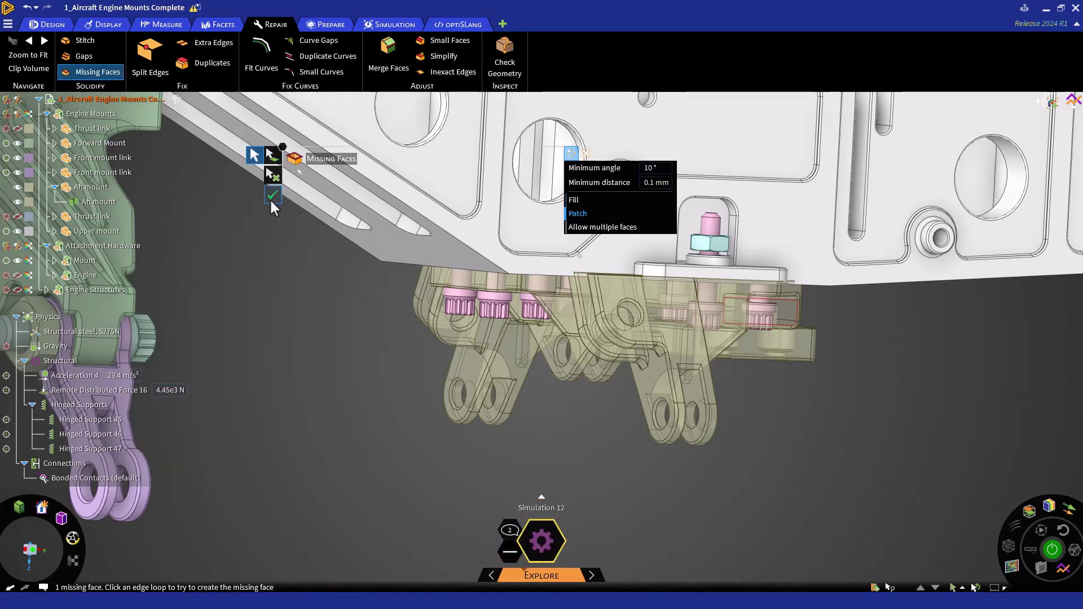
{"action": "left_click", "coordinate": [270, 197]}
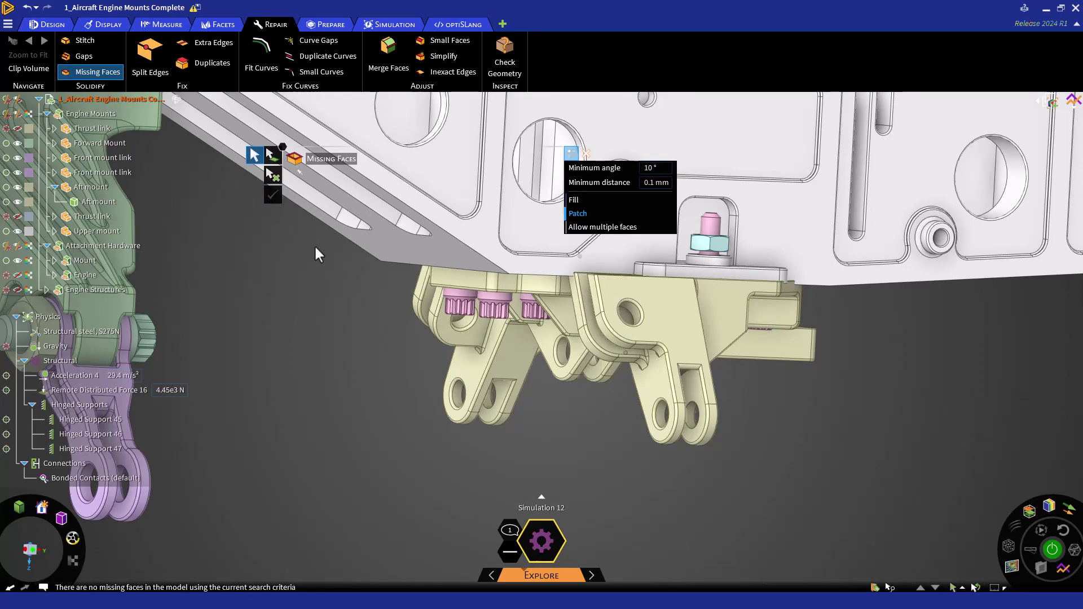
{"action": "key", "text": "z"}
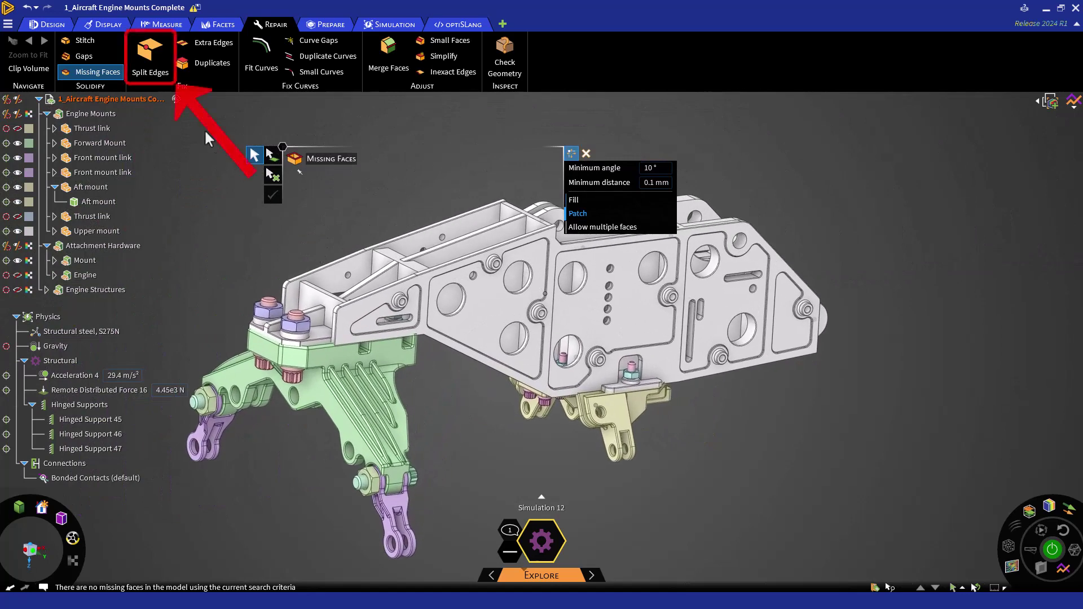
Merge the split edges, remove the extra edge, and confirm Duplicates finds no duplicate faces
{"action": "left_click", "coordinate": [153, 59]}
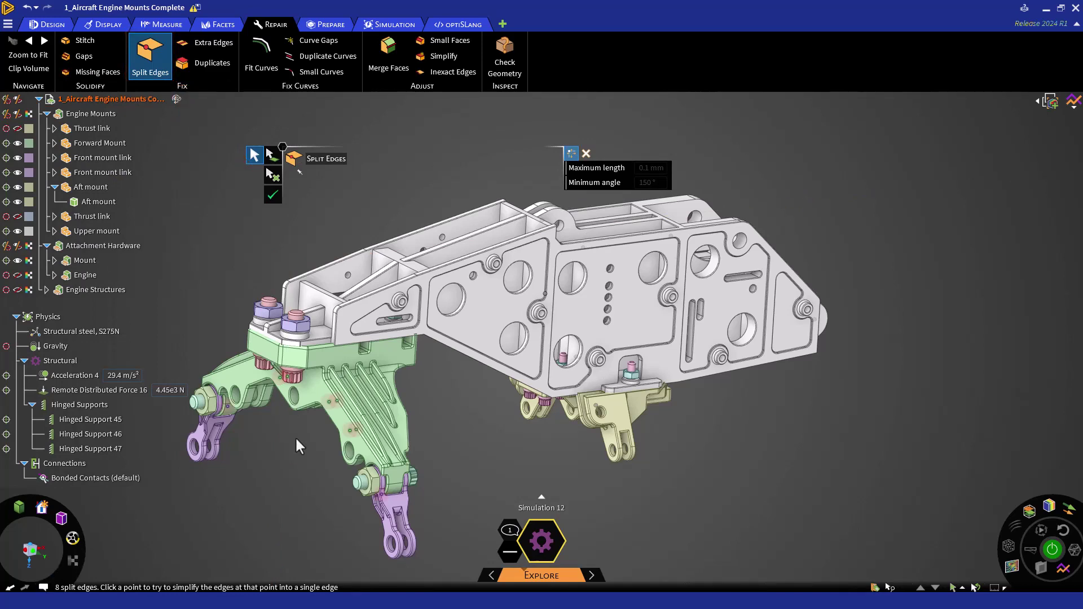
{"action": "left_click", "coordinate": [268, 198]}
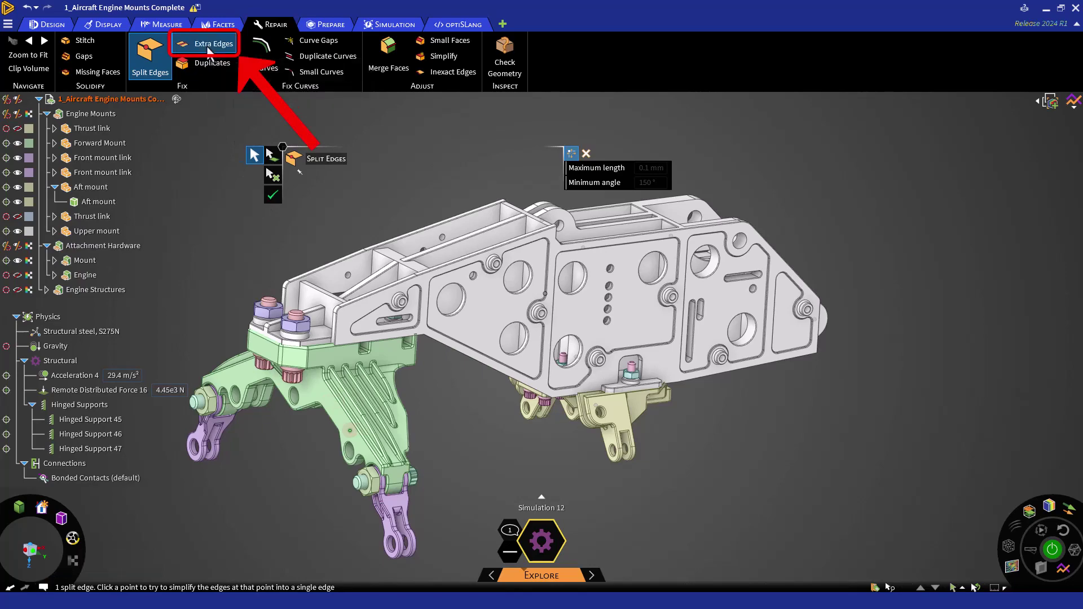
{"action": "left_click", "coordinate": [208, 45]}
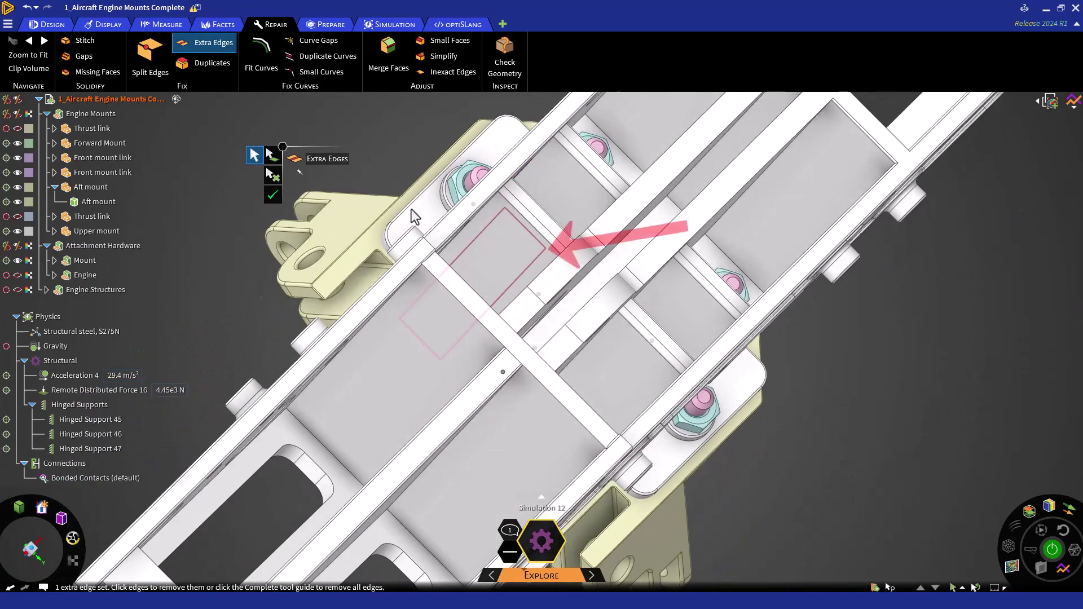
{"action": "left_click", "coordinate": [273, 194]}
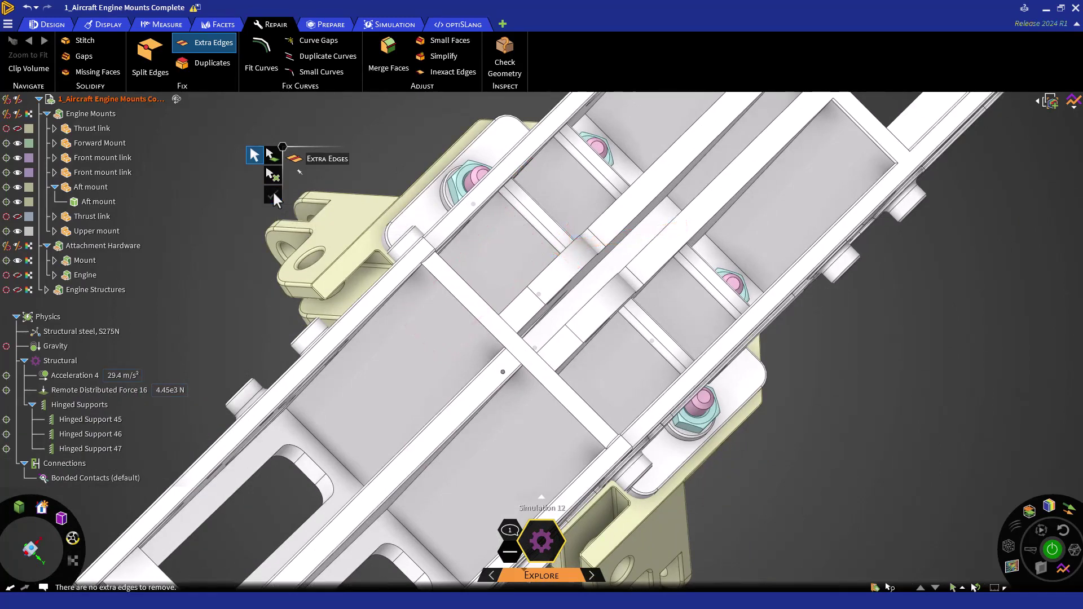
{"action": "left_click", "coordinate": [203, 65]}
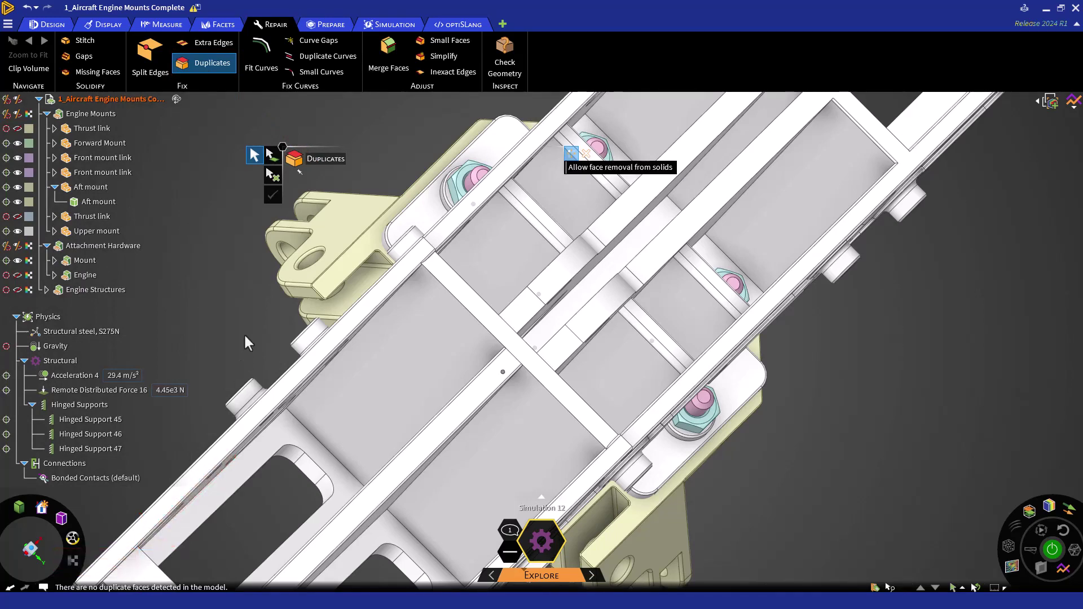
{"action": "key", "text": "Escape"}
{"action": "key", "text": "h"}
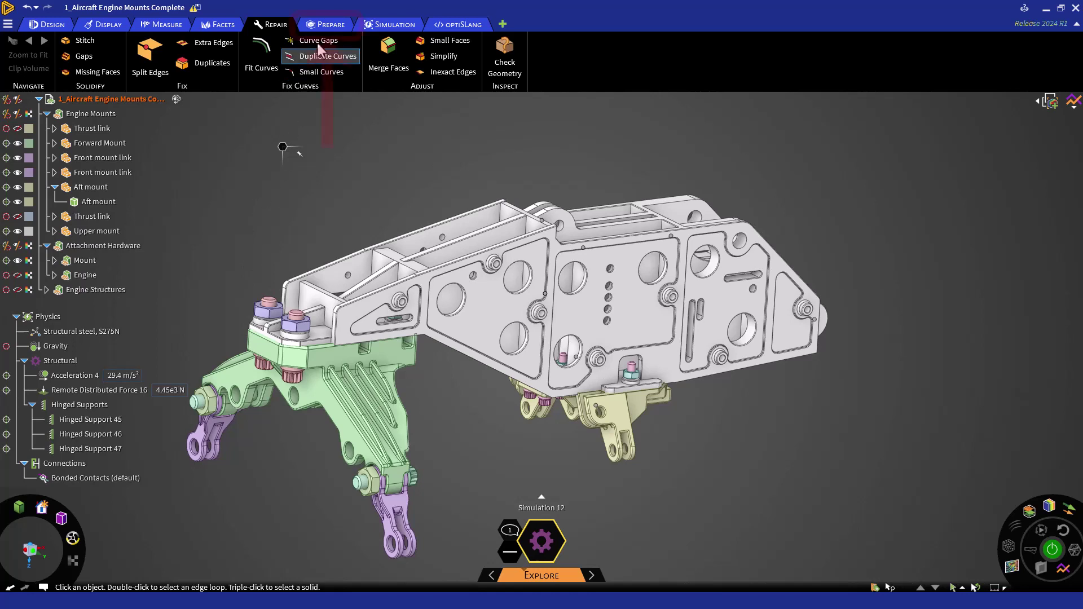
Run Prepare > Interference to show the 12 interfering regions, mostly at bolts and mount plates
{"action": "left_click", "coordinate": [326, 26]}
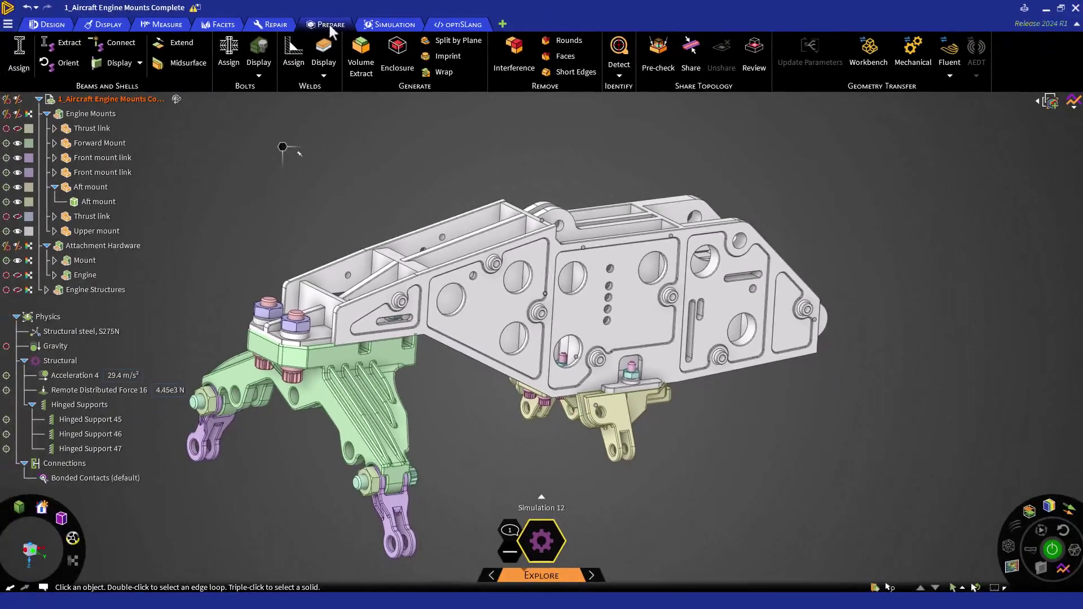
{"action": "left_click", "coordinate": [509, 75]}
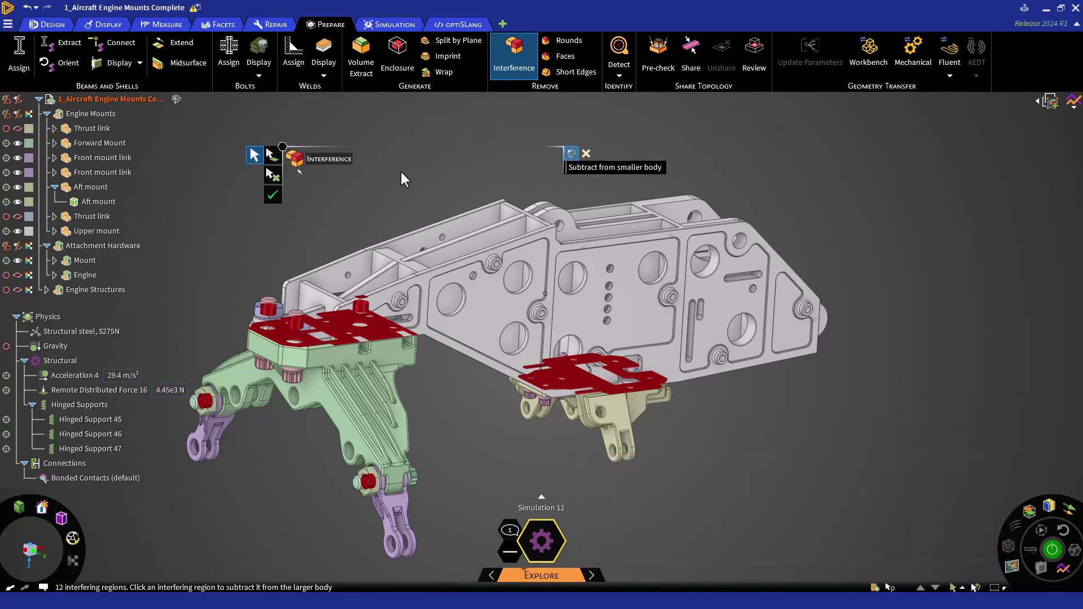
Move the Upper mount body up to the aft mount bracket face using Move Up To
{"action": "key", "text": "Escape"}
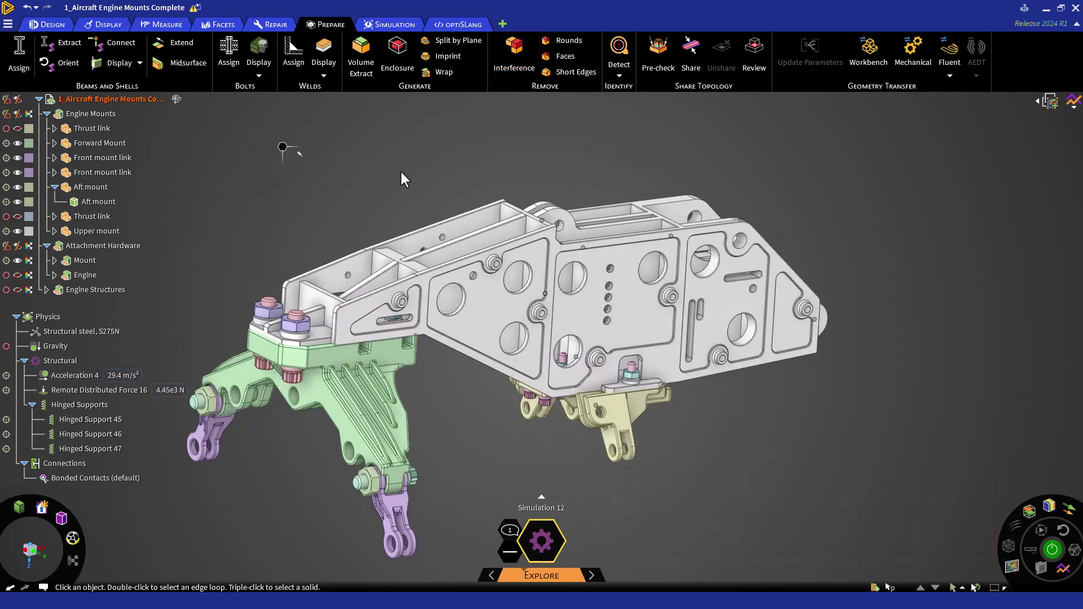
{"action": "left_click", "coordinate": [489, 328]}
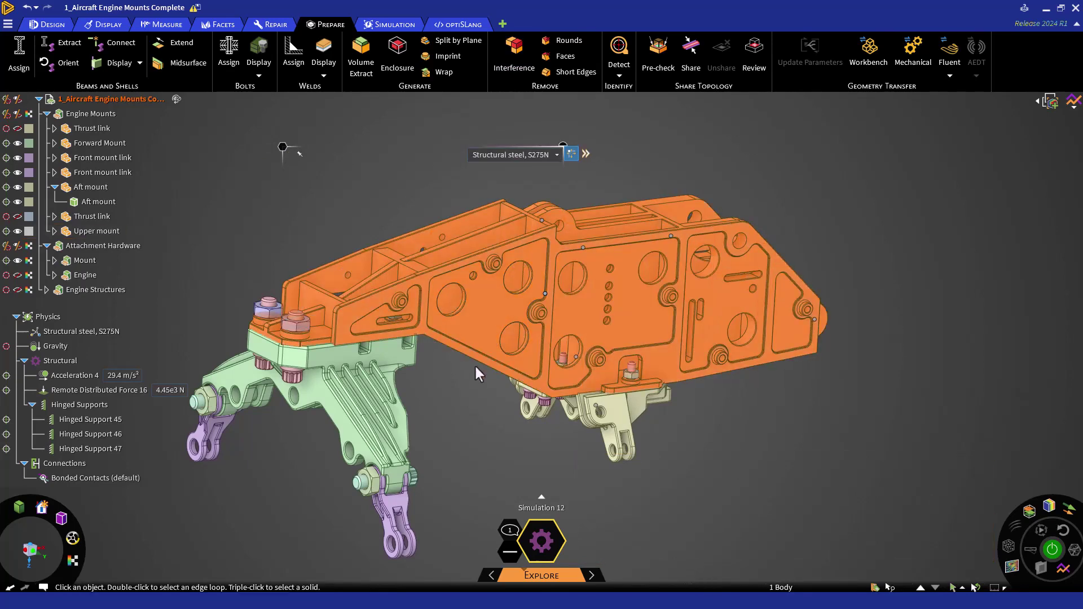
{"action": "key", "text": "m"}
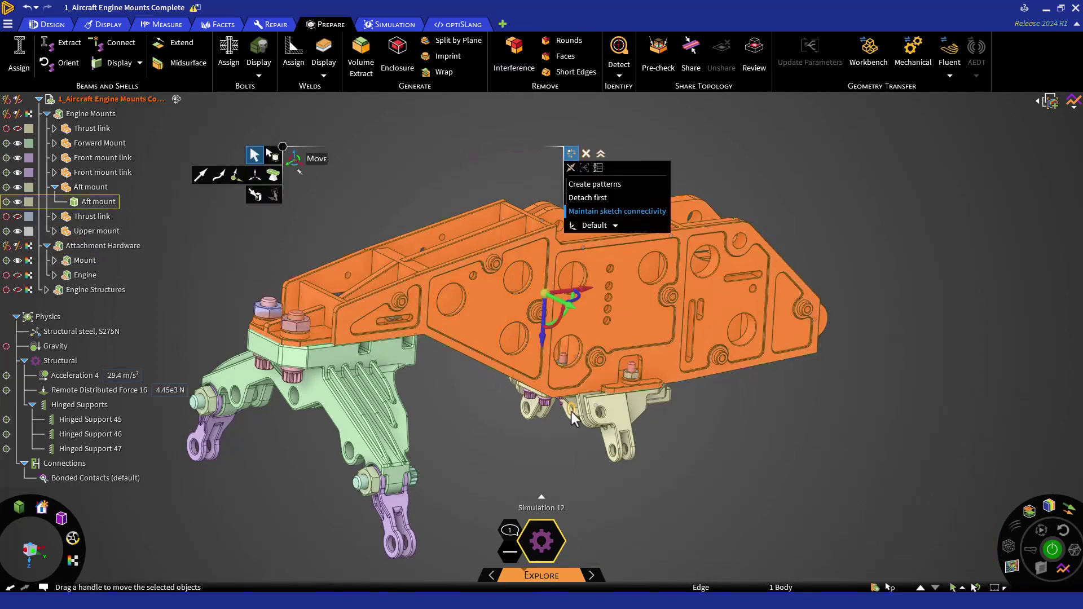
{"action": "middle_click_drag", "start_coordinate": [571, 412], "coordinate": [562, 373]}
{"action": "scroll", "coordinate": [561, 371], "scroll_direction": "up", "scroll_amount": 6}
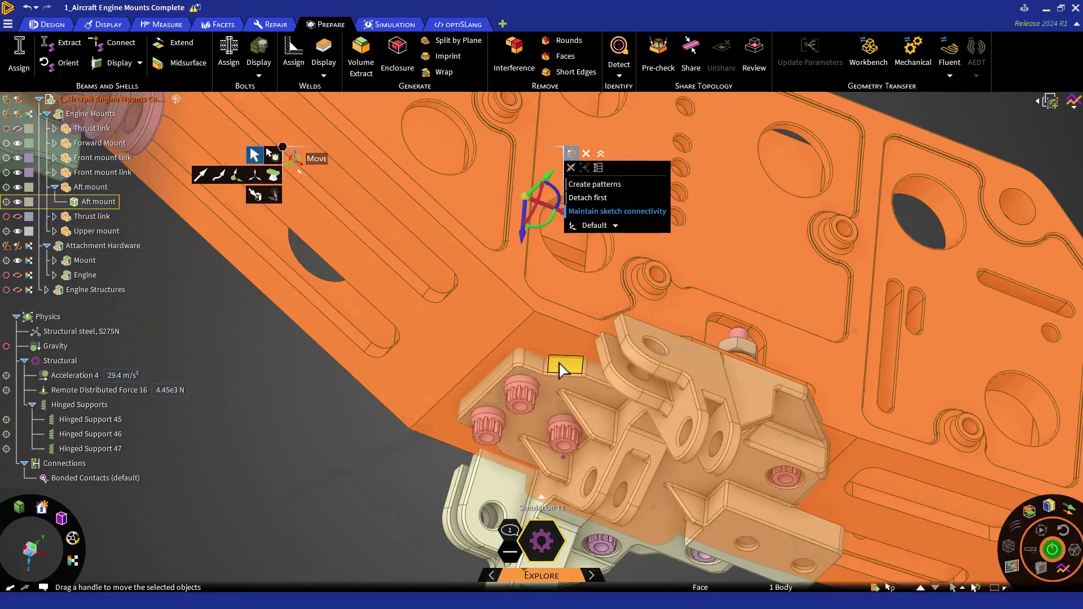
{"action": "left_click_drag", "start_coordinate": [533, 209], "coordinate": [551, 352]}
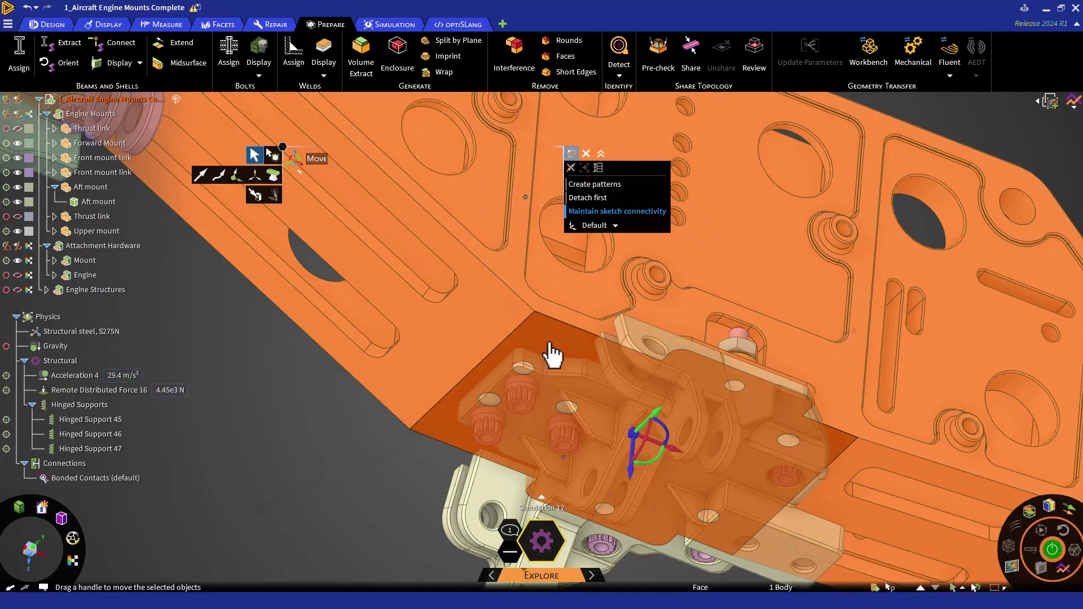
{"action": "middle_click_drag", "start_coordinate": [552, 354], "coordinate": [566, 490]}
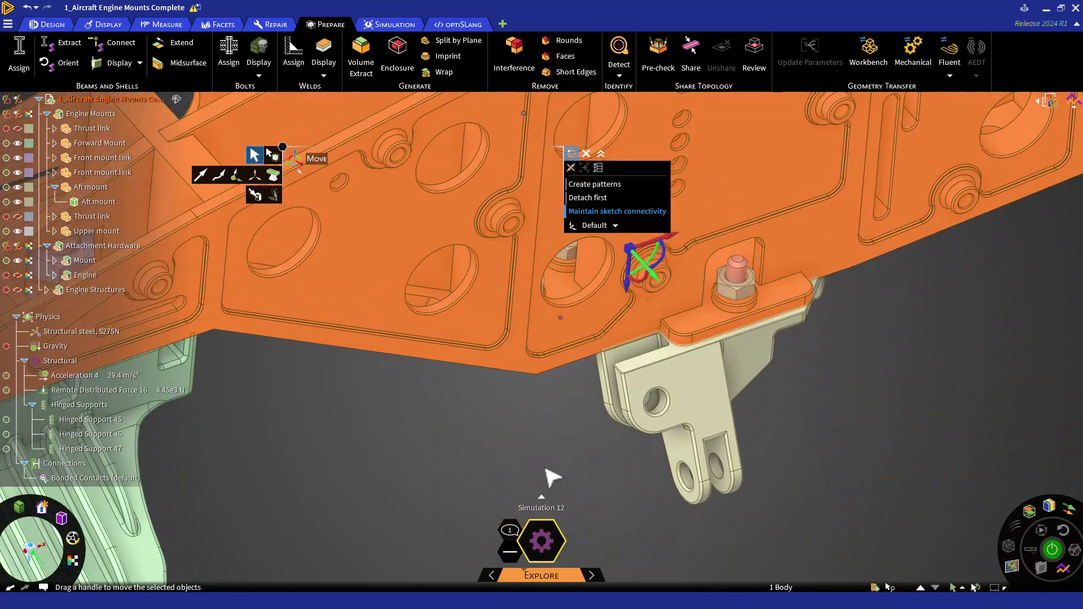
{"action": "left_click", "coordinate": [255, 198]}
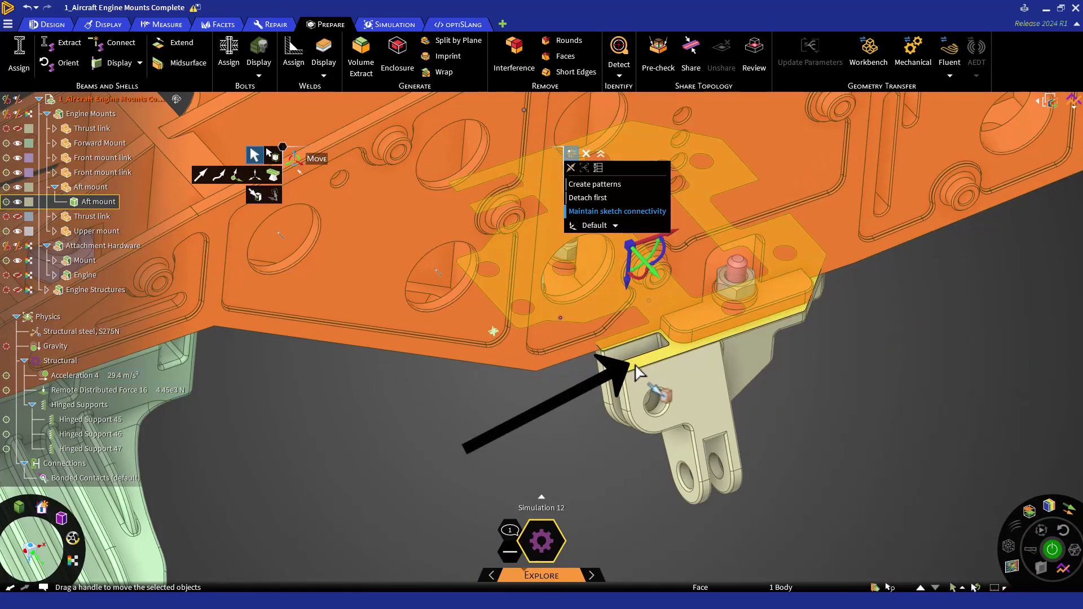
{"action": "left_click", "coordinate": [637, 371]}
{"action": "left_click", "coordinate": [584, 380]}
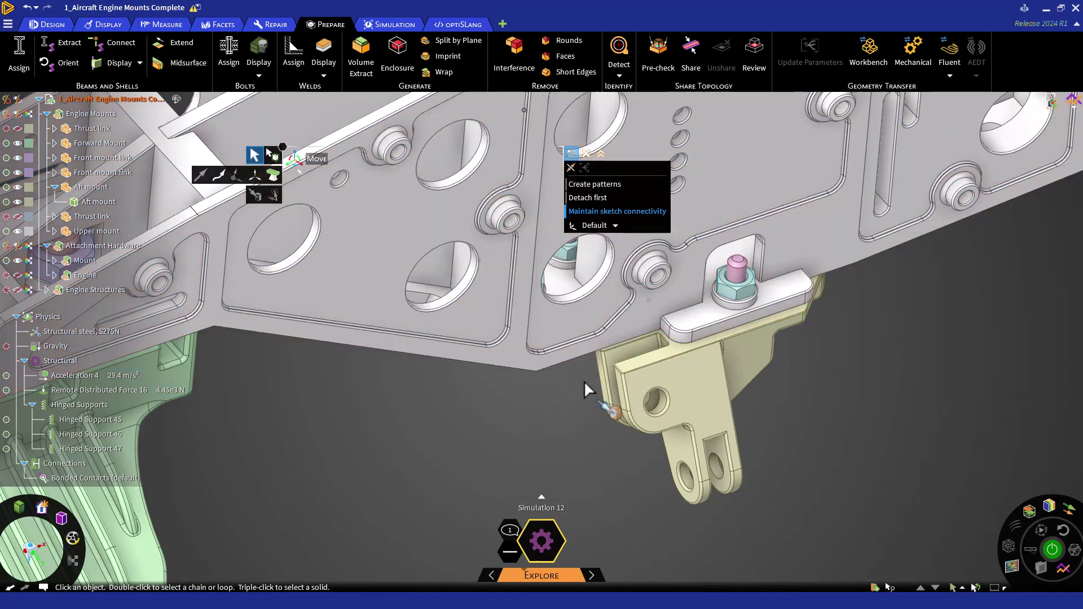
Rerun the interference check, now reporting 9 interfering regions, then close it
{"action": "key", "text": "z"}
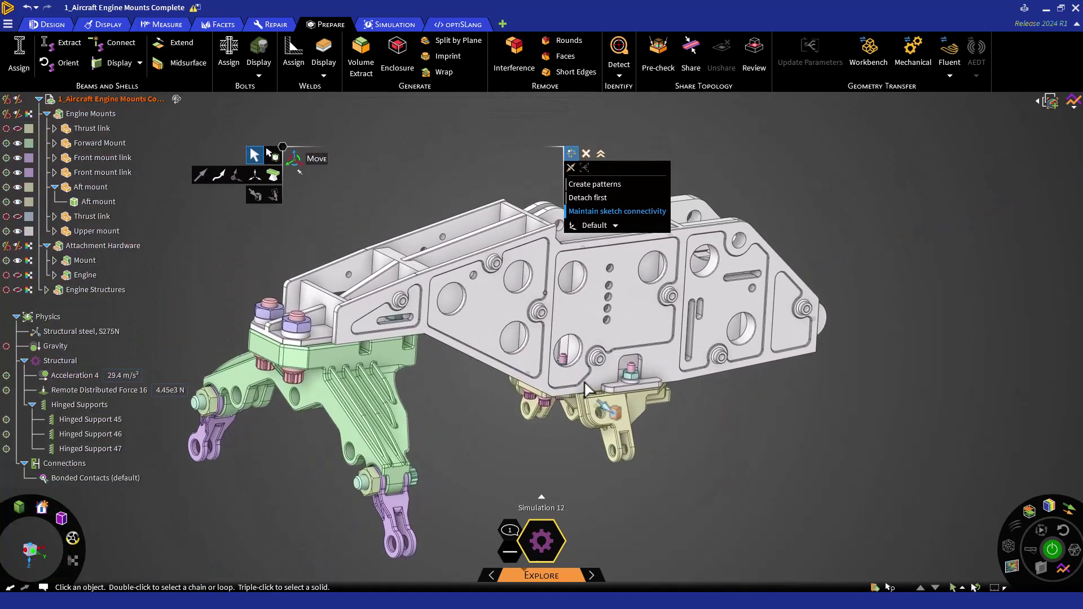
{"action": "left_click", "coordinate": [514, 65]}
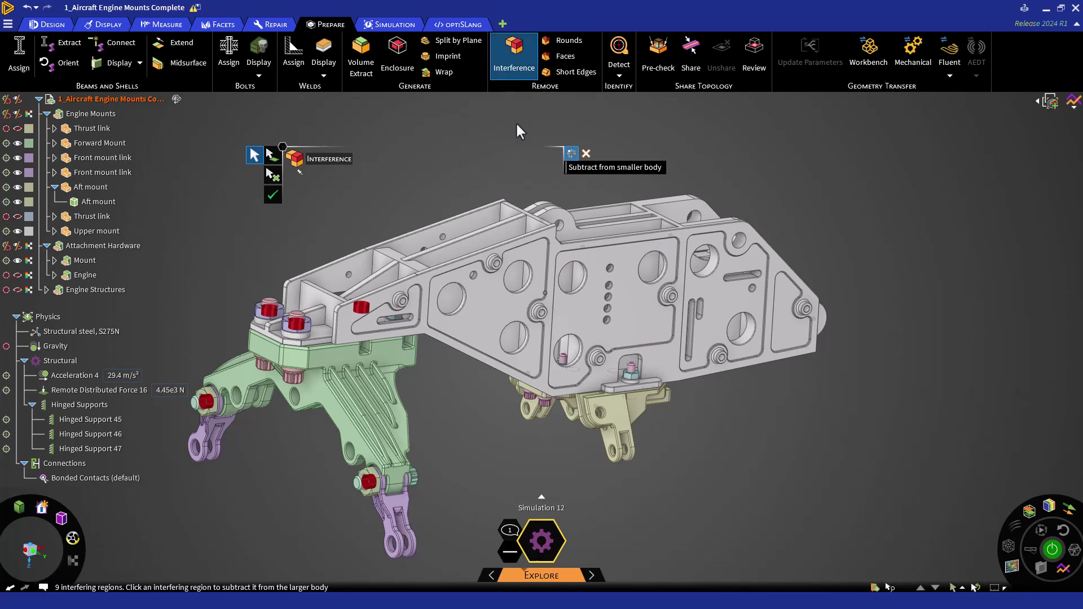
{"action": "key", "text": "Escape"}
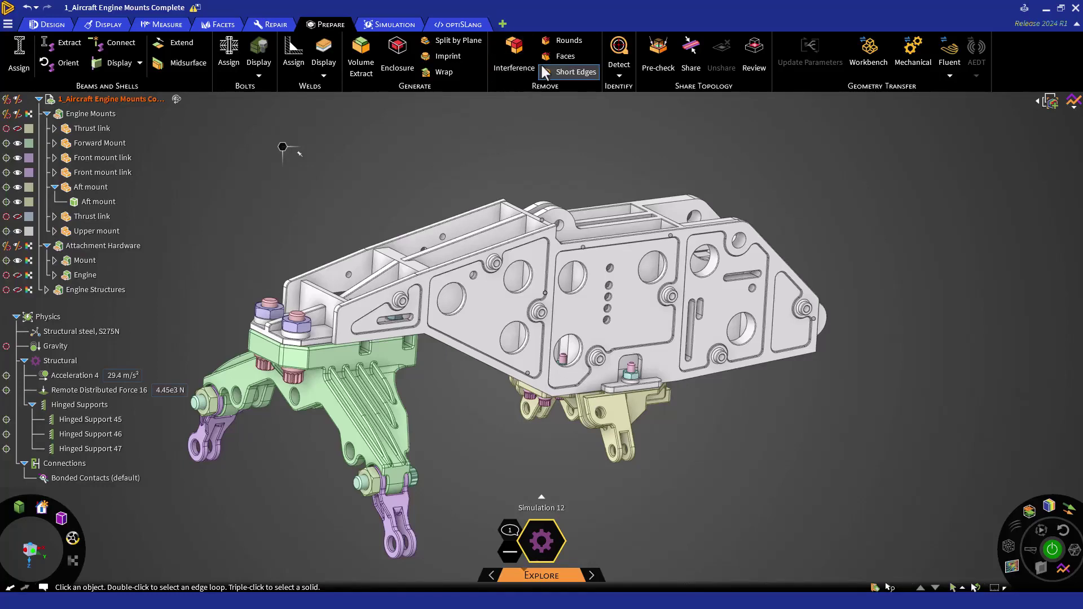
{"action": "left_click", "coordinate": [560, 45]}
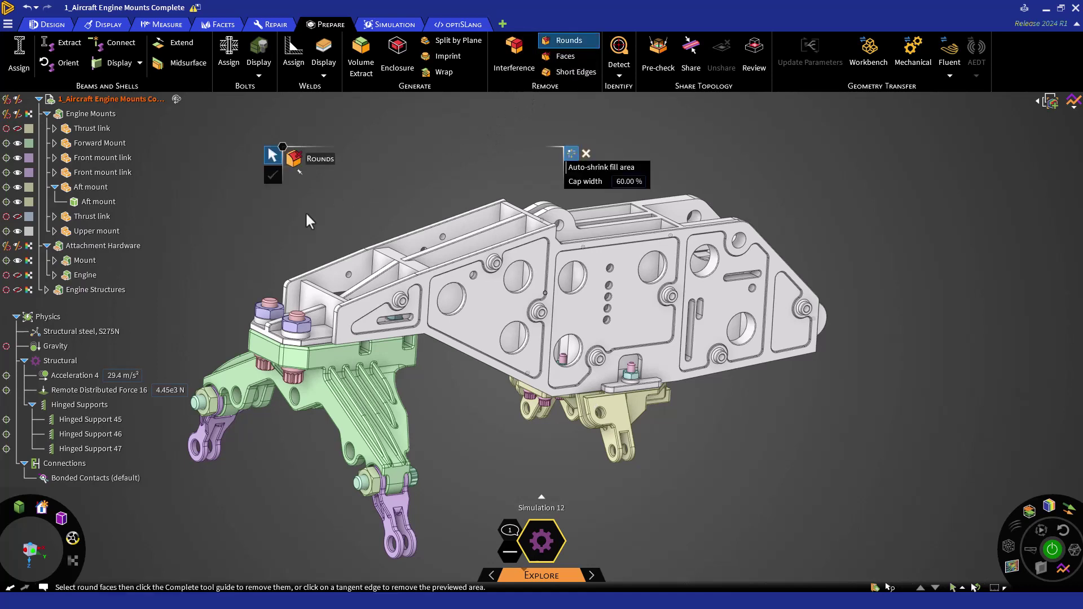
{"action": "left_click", "coordinate": [17, 260]}
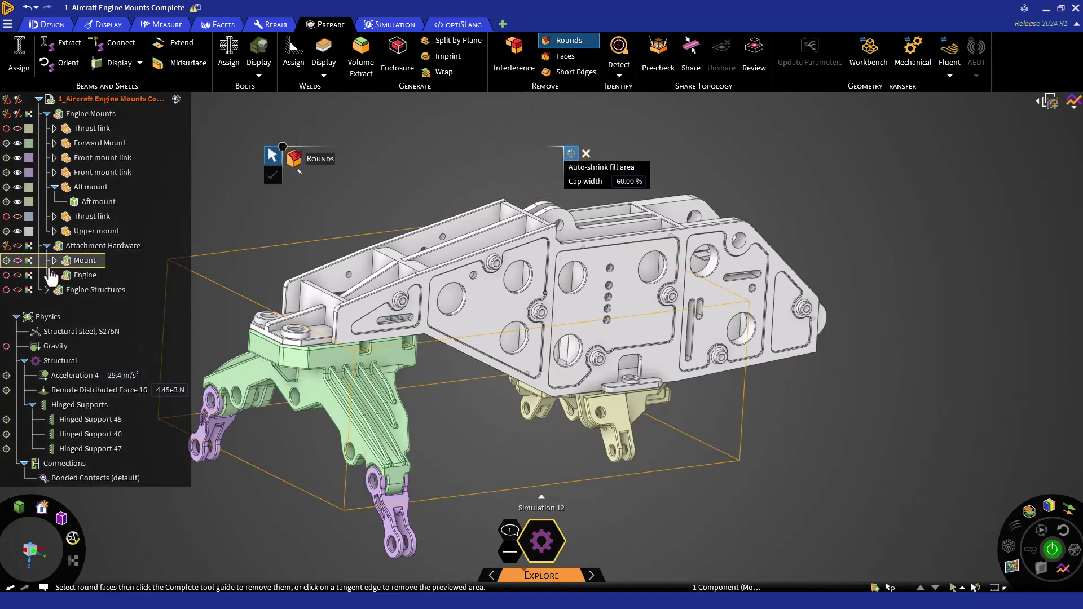
{"action": "middle_click_drag", "start_coordinate": [339, 338], "coordinate": [539, 367]}
{"action": "scroll", "coordinate": [384, 359], "scroll_direction": "up", "scroll_amount": 5}
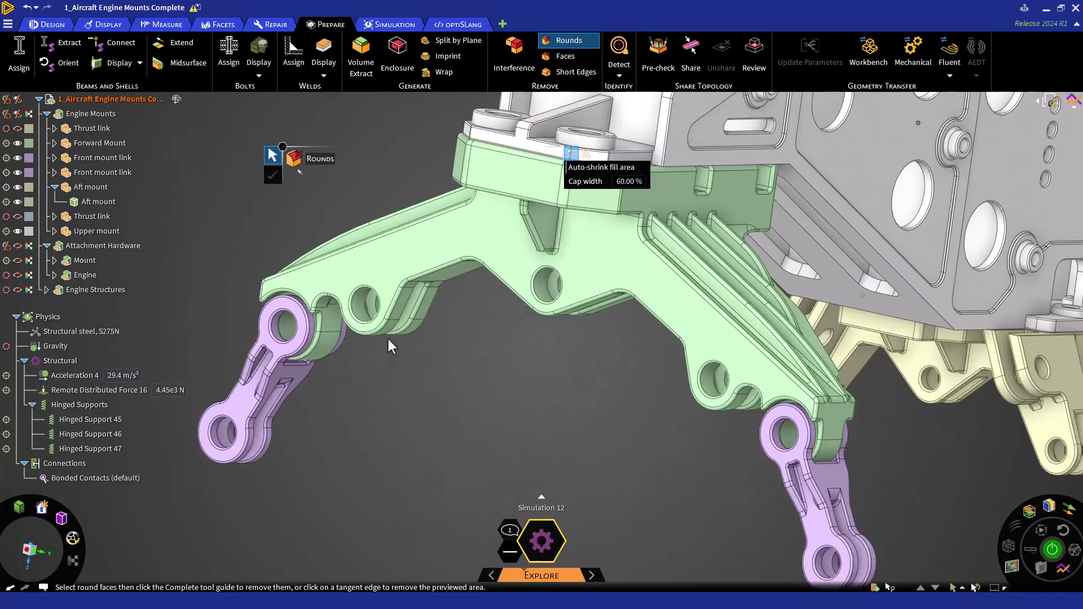
{"action": "scroll", "coordinate": [387, 336], "scroll_direction": "up", "scroll_amount": 2}
{"action": "left_click", "coordinate": [255, 343]}
{"action": "left_click", "coordinate": [863, 454], "text": "ctrl"}
{"action": "middle_click_drag", "start_coordinate": [564, 367], "coordinate": [450, 405]}
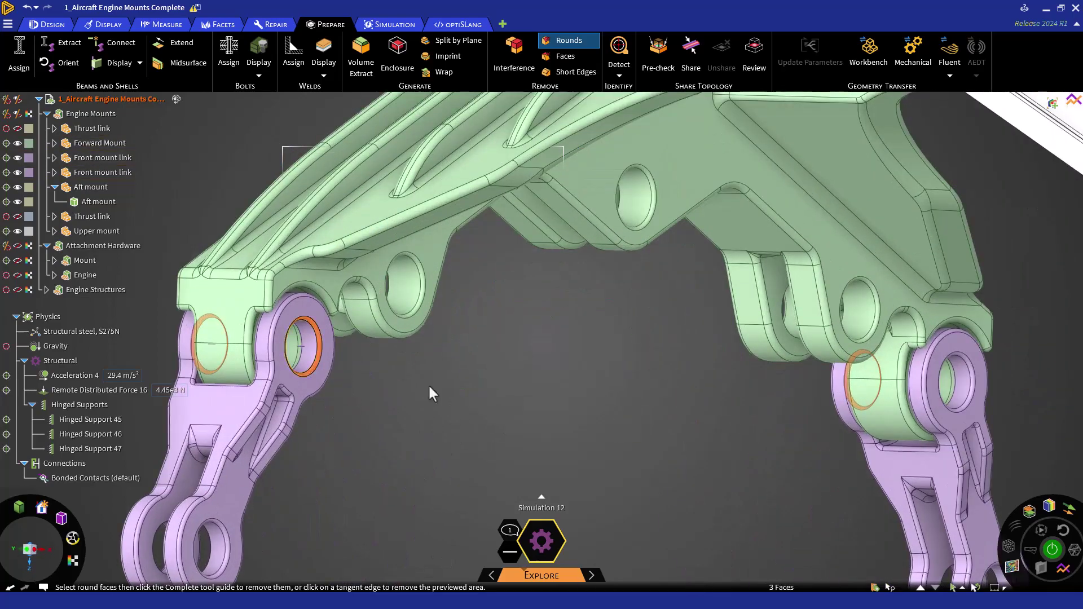
{"action": "left_click", "coordinate": [953, 392], "text": "ctrl"}
{"action": "middle_click_drag", "start_coordinate": [953, 392], "coordinate": [550, 212]}
{"action": "scroll", "coordinate": [505, 237], "scroll_direction": "up", "scroll_amount": 3}
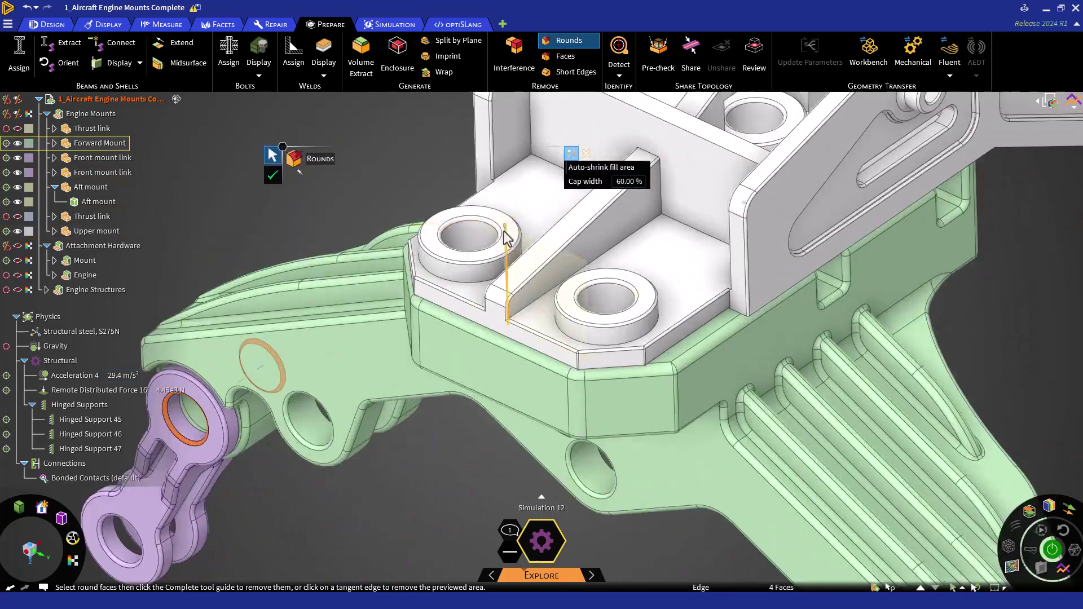
{"action": "left_click", "coordinate": [505, 237], "text": "ctrl"}
{"action": "left_click", "coordinate": [587, 285], "text": "ctrl"}
{"action": "middle_click_drag", "start_coordinate": [696, 164], "coordinate": [624, 285]}
{"action": "scroll", "coordinate": [634, 134], "scroll_direction": "up", "scroll_amount": 2}
{"action": "left_click", "coordinate": [634, 134], "text": "ctrl"}
{"action": "left_click", "coordinate": [405, 373], "text": "ctrl"}
{"action": "left_click", "coordinate": [676, 307], "text": "ctrl"}
{"action": "left_click", "coordinate": [853, 278], "text": "ctrl"}
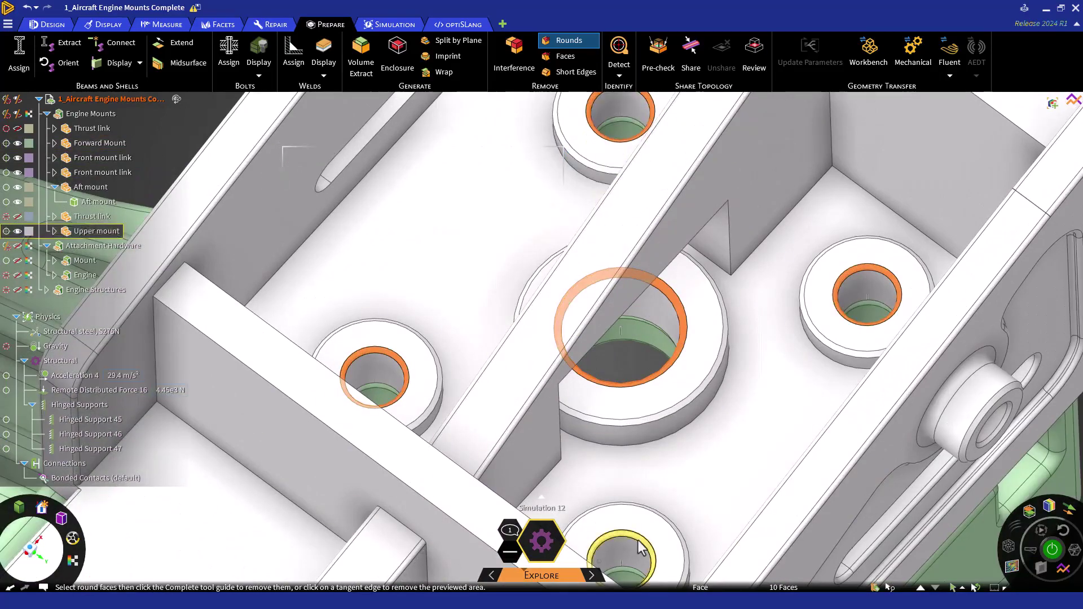
{"action": "left_click", "coordinate": [640, 547], "text": "ctrl"}
{"action": "scroll", "coordinate": [640, 547], "scroll_direction": "down", "scroll_amount": 3}
{"action": "middle_click_drag", "start_coordinate": [640, 547], "coordinate": [615, 259]}
{"action": "left_click", "coordinate": [637, 154], "text": "ctrl"}
{"action": "scroll", "coordinate": [634, 141], "scroll_direction": "up", "scroll_amount": 3}
{"action": "left_click", "coordinate": [699, 338], "text": "ctrl"}
{"action": "left_click", "coordinate": [843, 265], "text": "ctrl"}
{"action": "left_click", "coordinate": [750, 542], "text": "ctrl"}
{"action": "left_click", "coordinate": [502, 465], "text": "ctrl"}
{"action": "scroll", "coordinate": [524, 488], "scroll_direction": "down", "scroll_amount": 3}
{"action": "middle_click_drag", "start_coordinate": [525, 488], "coordinate": [560, 423]}
{"action": "left_click", "coordinate": [431, 339], "text": "ctrl"}
{"action": "left_click", "coordinate": [694, 524], "text": "ctrl"}
{"action": "middle_click_drag", "start_coordinate": [694, 524], "coordinate": [728, 446]}
{"action": "scroll", "coordinate": [727, 446], "scroll_direction": "up", "scroll_amount": 5}
{"action": "left_click", "coordinate": [857, 279], "text": "ctrl"}
{"action": "scroll", "coordinate": [902, 377], "scroll_direction": "down", "scroll_amount": 5}
{"action": "scroll", "coordinate": [383, 324], "scroll_direction": "up", "scroll_amount": 5}
{"action": "left_click", "coordinate": [383, 324], "text": "ctrl"}
{"action": "scroll", "coordinate": [384, 324], "scroll_direction": "down", "scroll_amount": 5}
{"action": "middle_click_drag", "start_coordinate": [383, 325], "coordinate": [471, 479]}
{"action": "scroll", "coordinate": [502, 309], "scroll_direction": "up", "scroll_amount": 5}
{"action": "left_click", "coordinate": [395, 452], "text": "ctrl"}
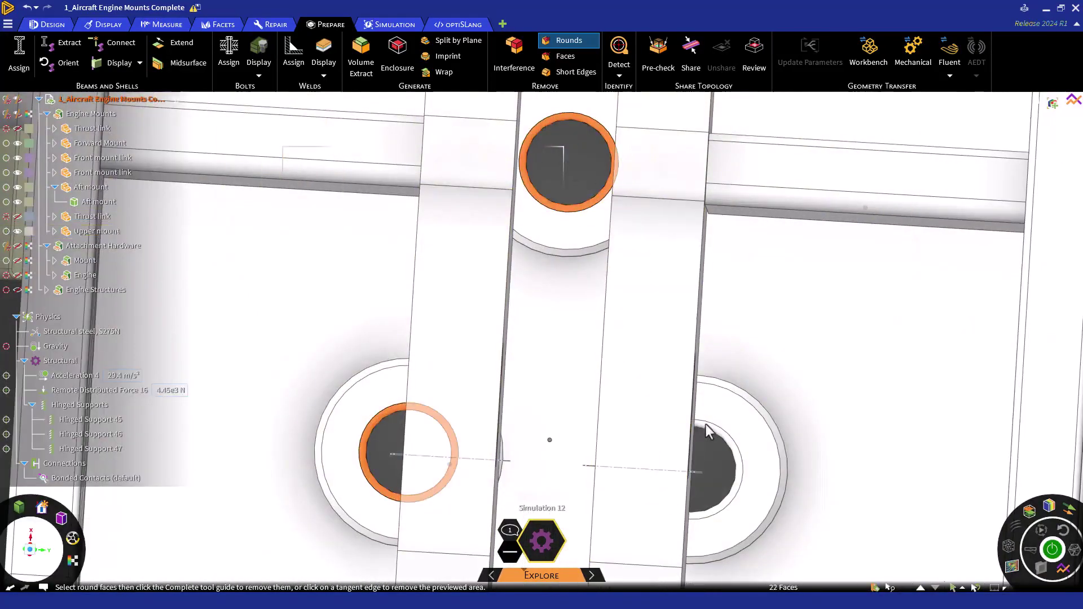
{"action": "left_click", "coordinate": [566, 240], "text": "ctrl"}
{"action": "left_click", "coordinate": [711, 439], "text": "ctrl"}
{"action": "scroll", "coordinate": [581, 480], "scroll_direction": "down", "scroll_amount": 5}
{"action": "scroll", "coordinate": [574, 208], "scroll_direction": "up", "scroll_amount": 5}
{"action": "left_click", "coordinate": [408, 330], "text": "ctrl"}
{"action": "scroll", "coordinate": [671, 379], "scroll_direction": "down", "scroll_amount": 5}
{"action": "middle_click_drag", "start_coordinate": [583, 396], "coordinate": [301, 430]}
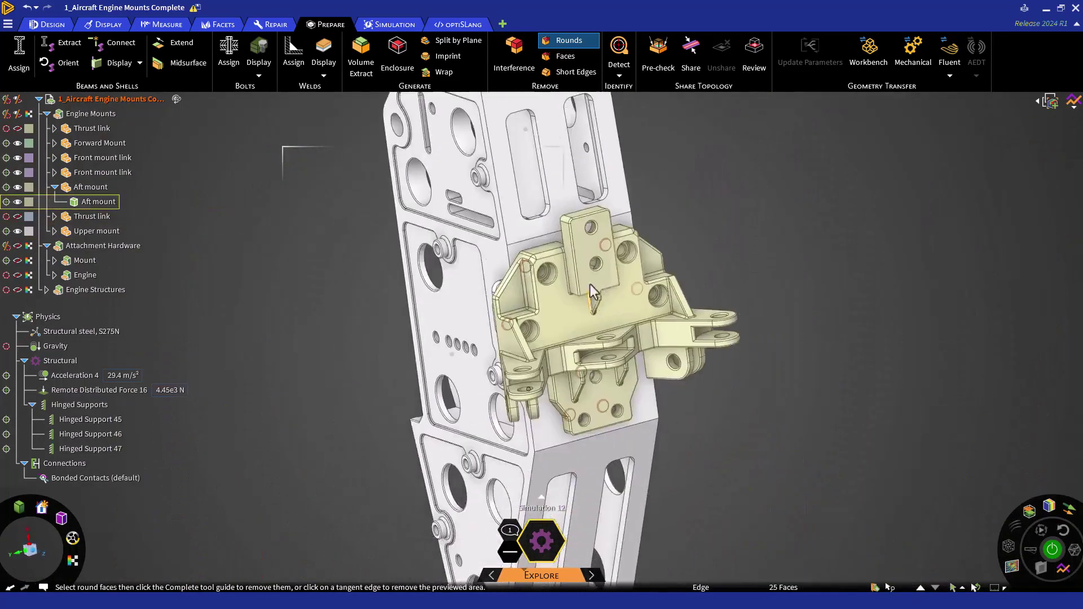
{"action": "scroll", "coordinate": [590, 288], "scroll_direction": "up", "scroll_amount": 5}
{"action": "left_click", "coordinate": [510, 194], "text": "ctrl"}
{"action": "left_click", "coordinate": [429, 437], "text": "ctrl"}
{"action": "left_click", "coordinate": [1004, 294], "text": "ctrl"}
{"action": "scroll", "coordinate": [847, 122], "scroll_direction": "down", "scroll_amount": 5}
{"action": "middle_click_drag", "start_coordinate": [706, 363], "coordinate": [698, 368]}
{"action": "scroll", "coordinate": [699, 368], "scroll_direction": "up", "scroll_amount": 4}
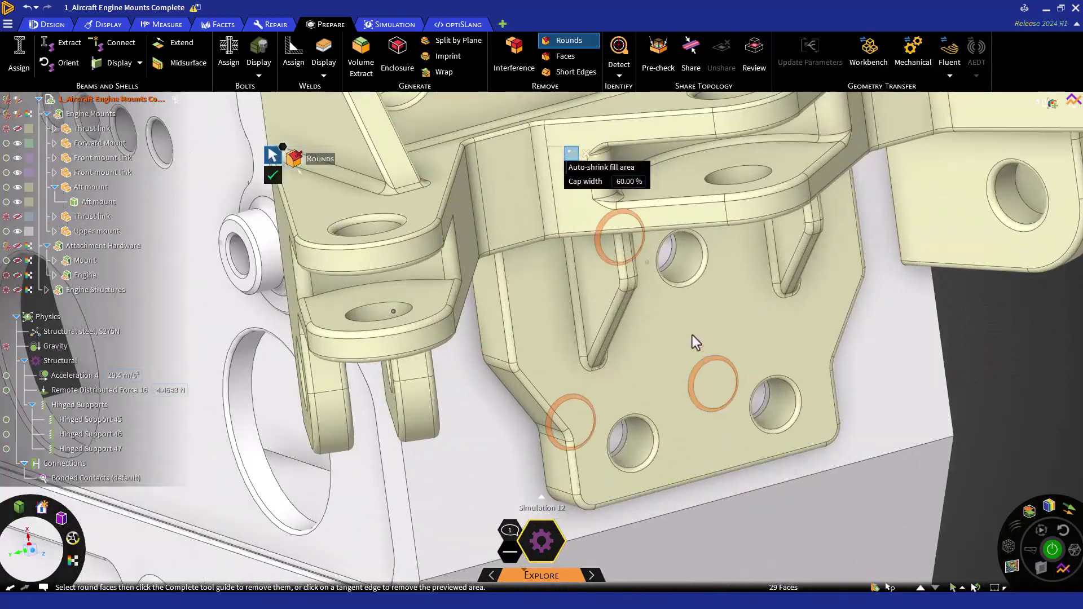
{"action": "left_click", "coordinate": [681, 253], "text": "ctrl"}
{"action": "left_click", "coordinate": [632, 440], "text": "ctrl"}
{"action": "left_click", "coordinate": [776, 403], "text": "ctrl"}
{"action": "middle_click_drag", "start_coordinate": [776, 404], "coordinate": [722, 372]}
{"action": "key", "text": "h"}
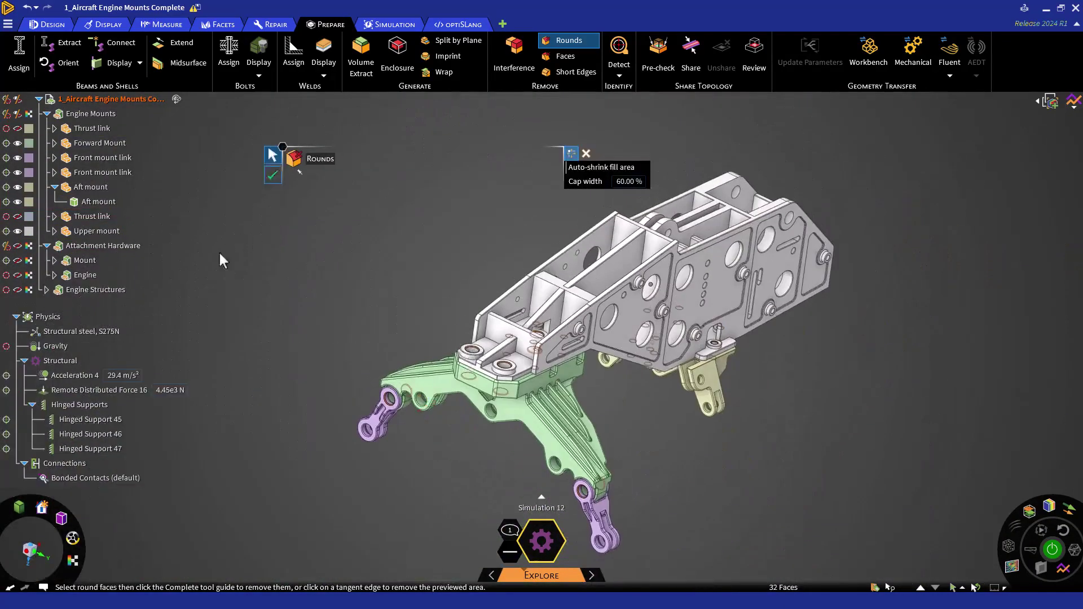
{"action": "key", "text": "Escape"}
{"action": "left_click", "coordinate": [18, 260]}
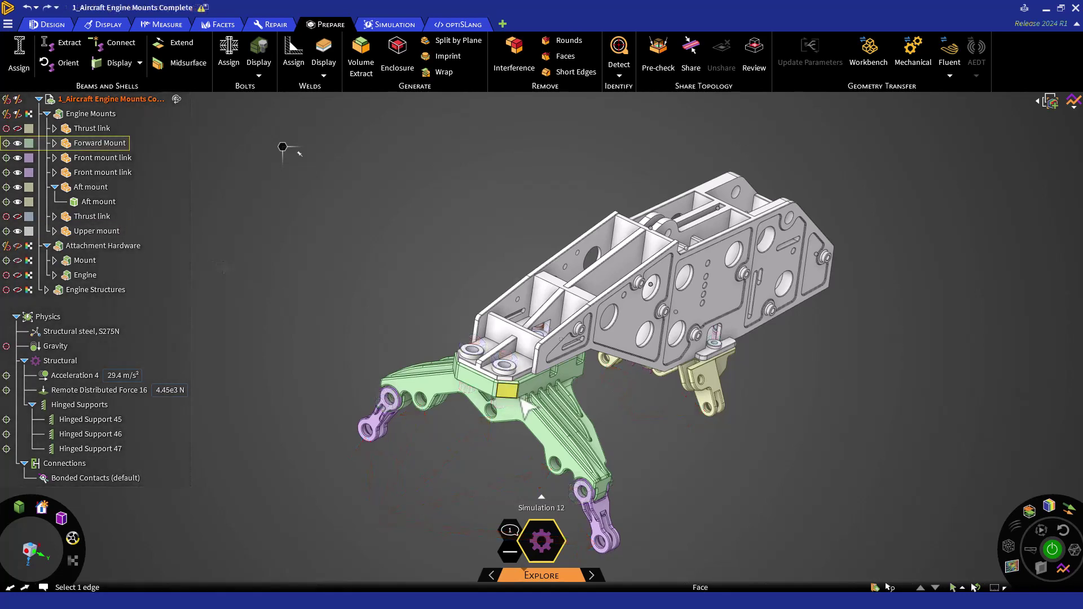
Select the mount hole faces on the mounts, purple link and brackets
{"action": "scroll", "coordinate": [524, 406], "scroll_direction": "up", "scroll_amount": 10}
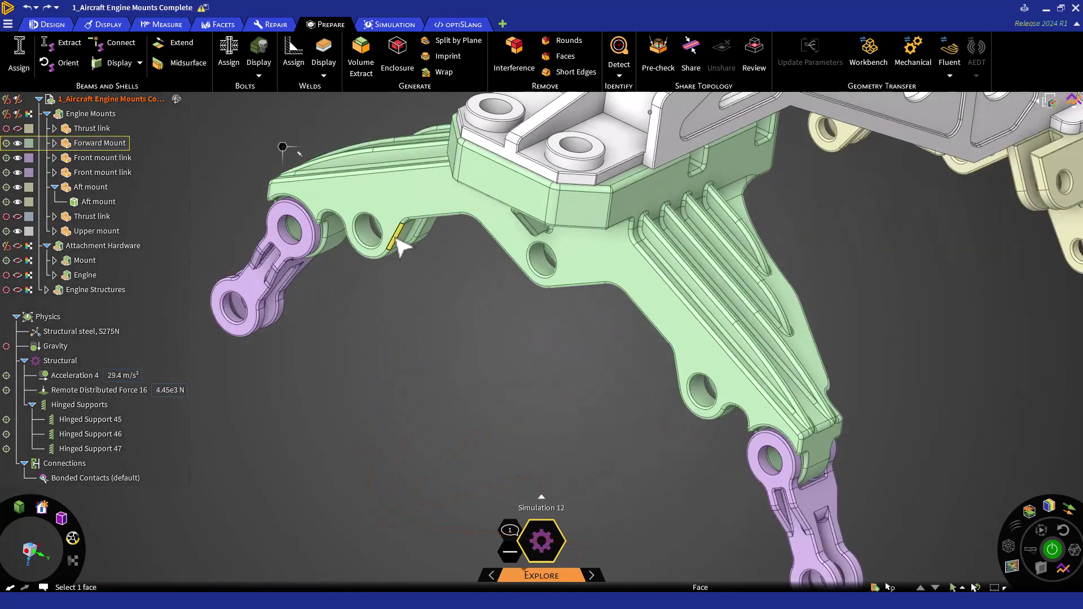
{"action": "left_click", "coordinate": [241, 315]}
{"action": "left_click", "coordinate": [373, 226], "text": "ctrl"}
{"action": "left_click", "coordinate": [545, 265], "text": "ctrl"}
{"action": "left_click", "coordinate": [702, 395], "text": "ctrl"}
{"action": "middle_click_drag", "start_coordinate": [702, 395], "coordinate": [663, 345], "text": "shift"}
{"action": "left_click", "coordinate": [777, 550], "text": "ctrl"}
{"action": "middle_click_drag", "start_coordinate": [878, 218], "coordinate": [705, 339]}
{"action": "left_click", "coordinate": [445, 276], "text": "ctrl"}
{"action": "left_click", "coordinate": [658, 277], "text": "ctrl"}
{"action": "left_click", "coordinate": [857, 422], "text": "ctrl"}
{"action": "scroll", "coordinate": [857, 422], "scroll_direction": "down", "scroll_amount": 5}
{"action": "middle_click_drag", "start_coordinate": [858, 422], "coordinate": [645, 308]}
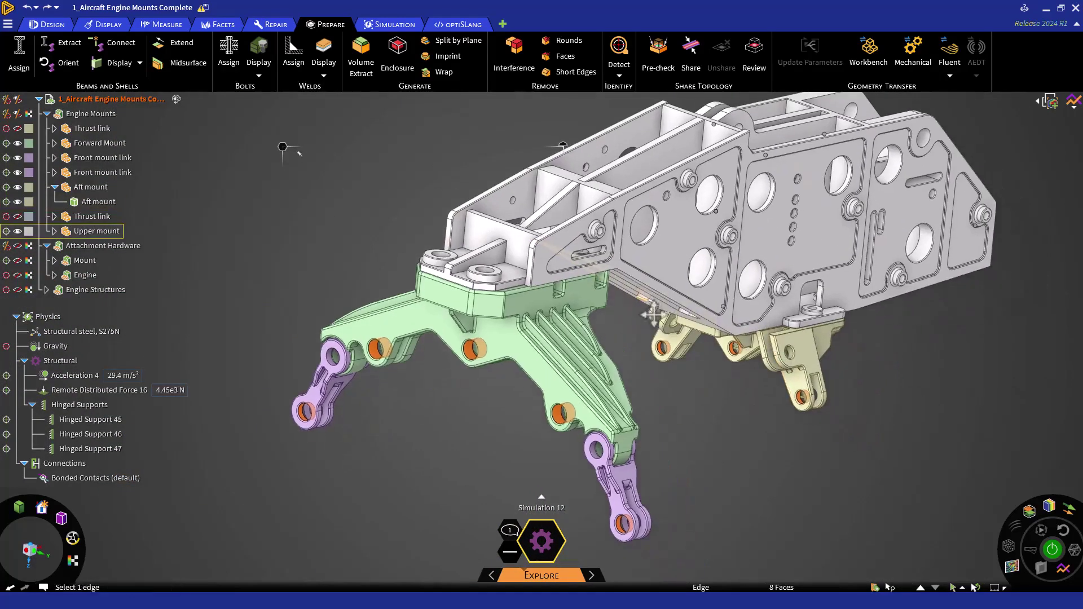
Extend the selection to all coaxial holes across every body, 16 faces in total
{"action": "left_click", "coordinate": [889, 588]}
{"action": "left_click_drag", "start_coordinate": [92, 105], "coordinate": [257, 117]}
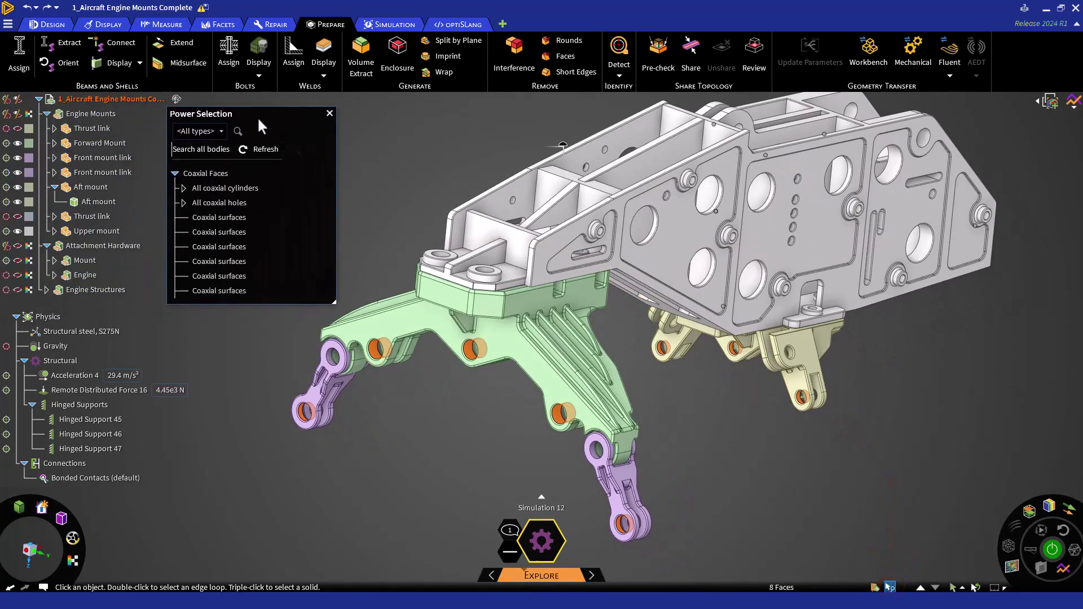
{"action": "left_click", "coordinate": [212, 151]}
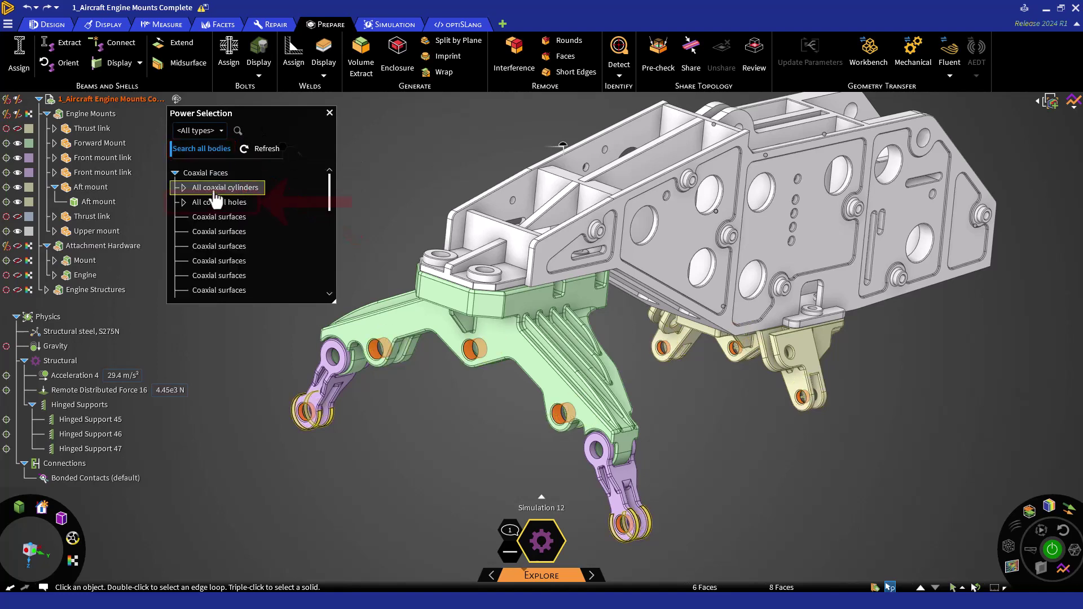
{"action": "left_click", "coordinate": [219, 204]}
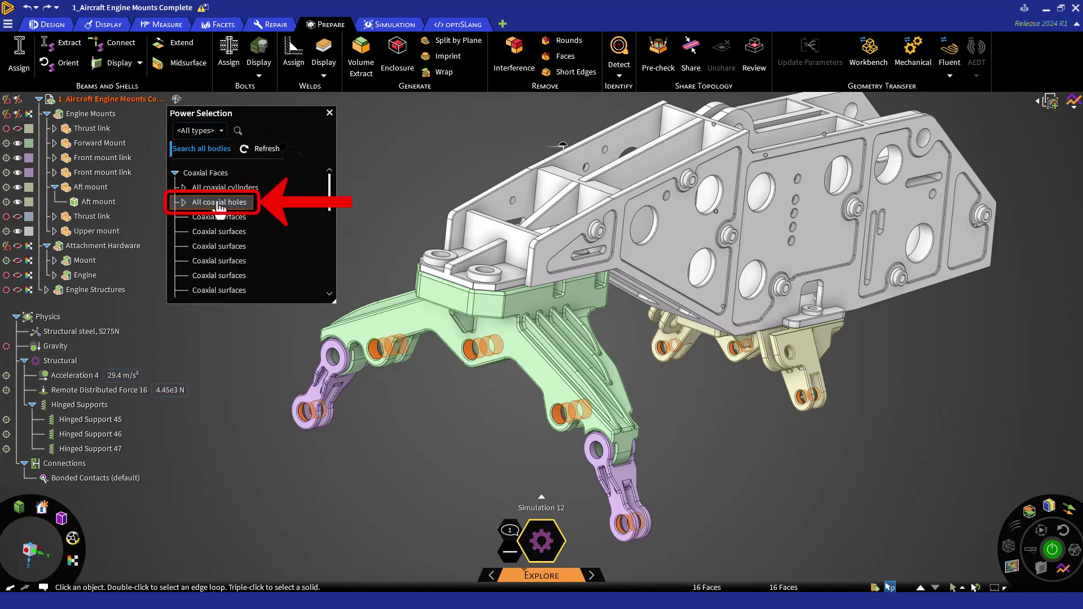
Create a named selection from the hole faces and name it 'Load Faces'
{"action": "left_click", "coordinate": [873, 587]}
{"action": "left_click_drag", "start_coordinate": [37, 108], "coordinate": [241, 314]}
{"action": "left_click", "coordinate": [216, 332]}
{"action": "key", "text": "Caps_Lock"}
{"action": "type", "text": "Load Faces"}
{"action": "key", "text": "Return"}
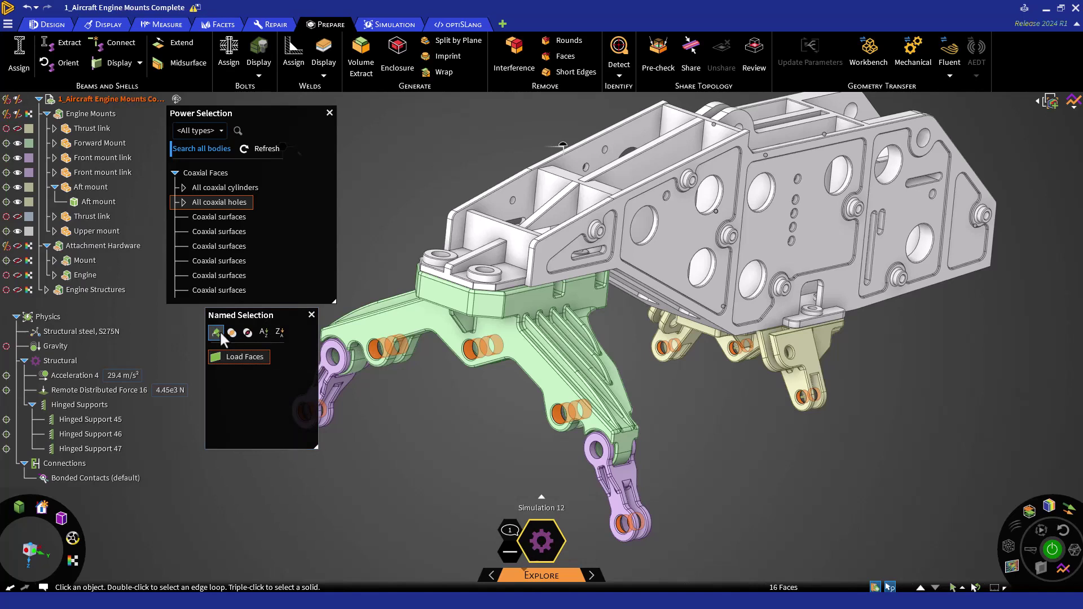
Apply Remote Distributed Force 16 (4.45e3 N) to the Load Faces named selection
{"action": "left_click", "coordinate": [115, 391]}
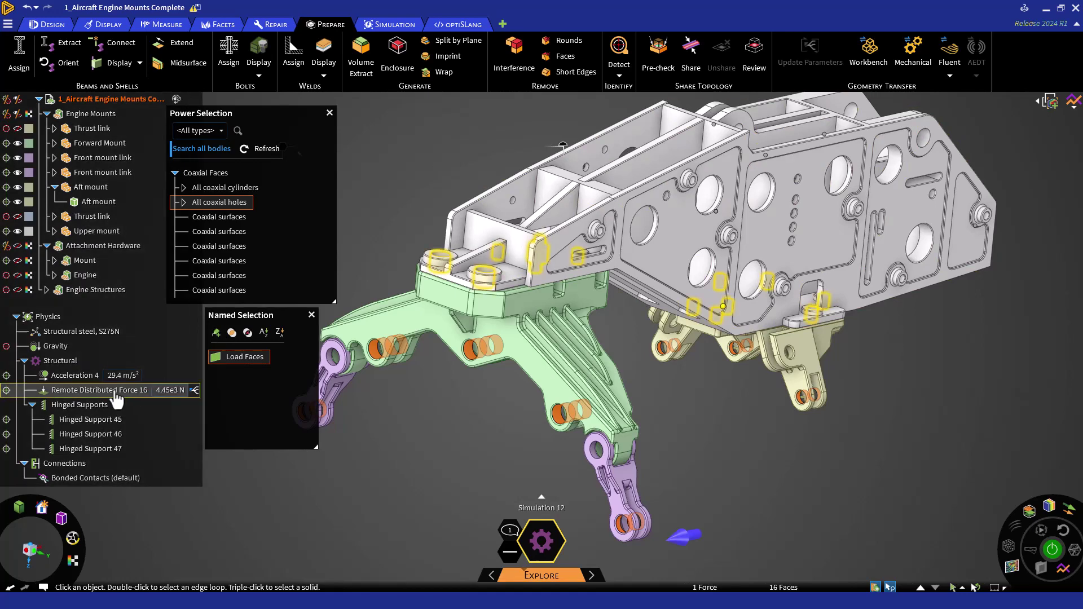
{"action": "right_click", "coordinate": [116, 393]}
{"action": "left_click", "coordinate": [127, 395]}
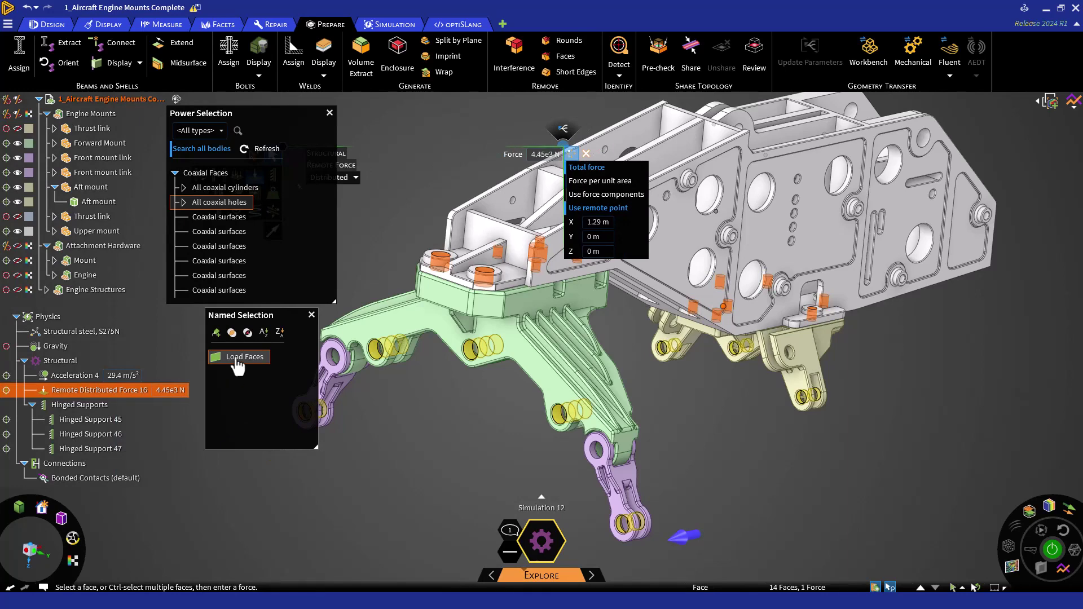
{"action": "left_click", "coordinate": [238, 361]}
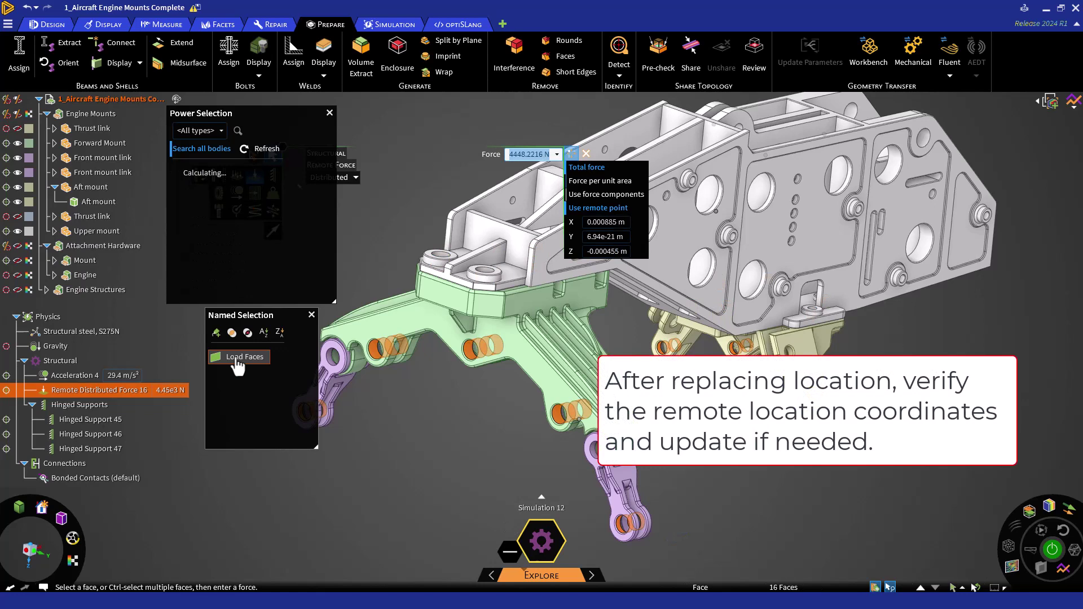
{"action": "key", "text": "Escape"}
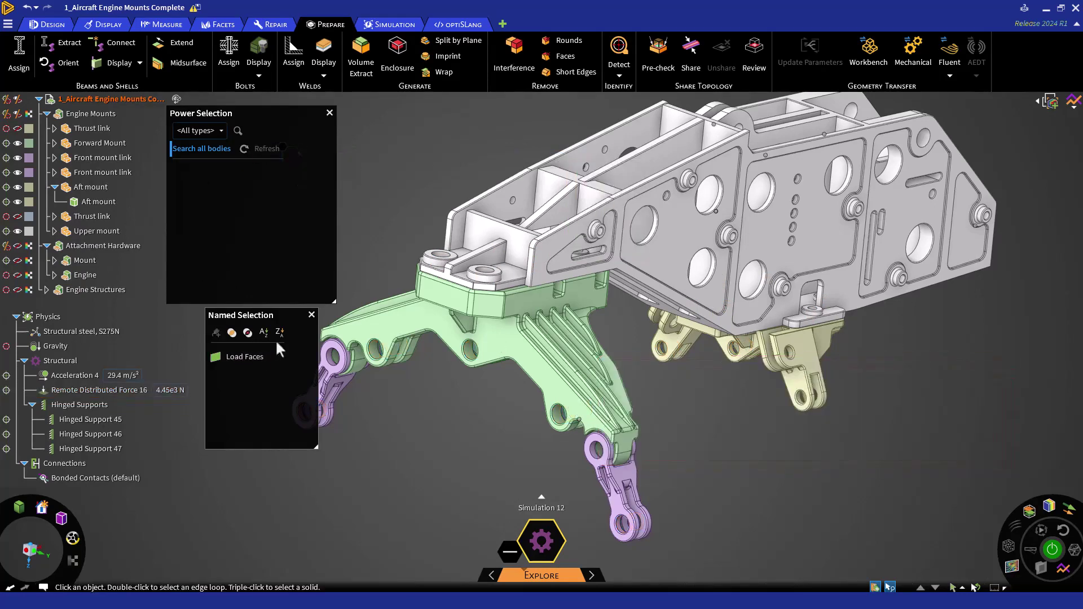
Replace Acceleration 4's location (29.4 m/s² along −Y) with the five engine-mount bodies
{"action": "left_click", "coordinate": [311, 315]}
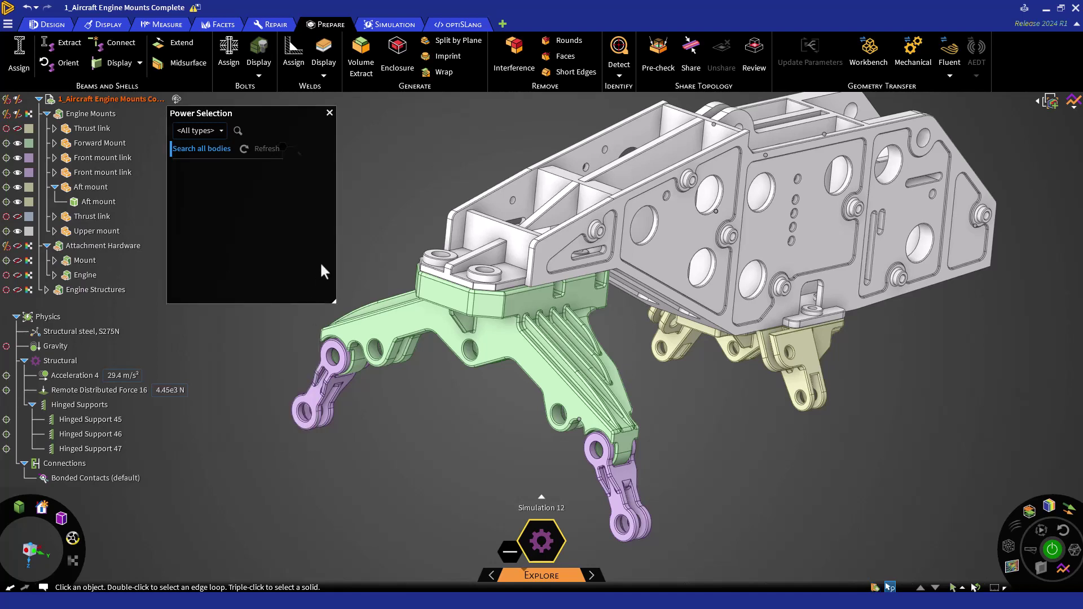
{"action": "left_click", "coordinate": [329, 113]}
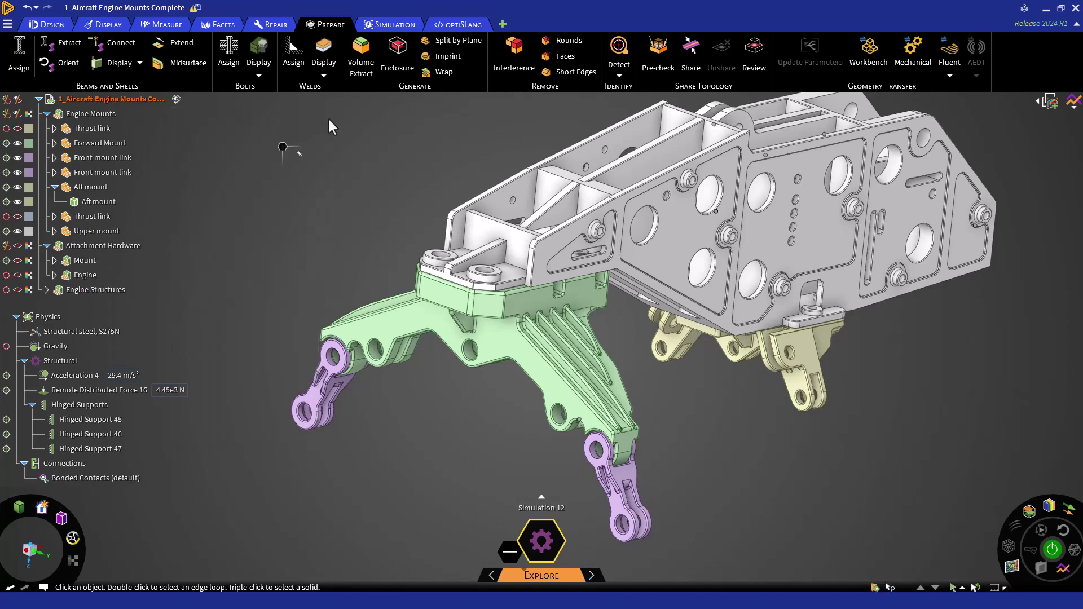
{"action": "left_click", "coordinate": [85, 379]}
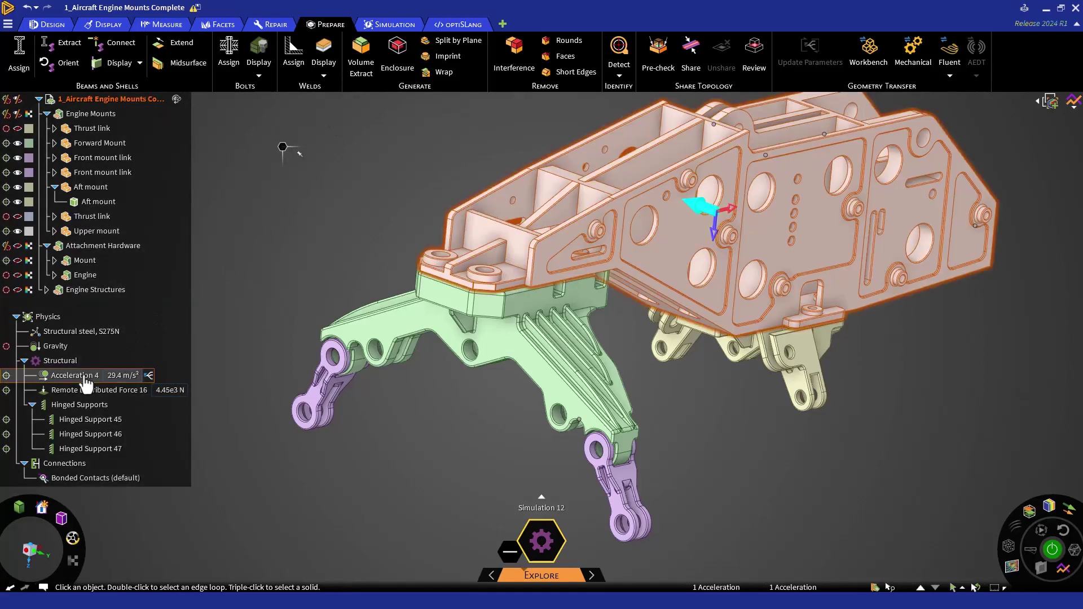
{"action": "right_click", "coordinate": [86, 378]}
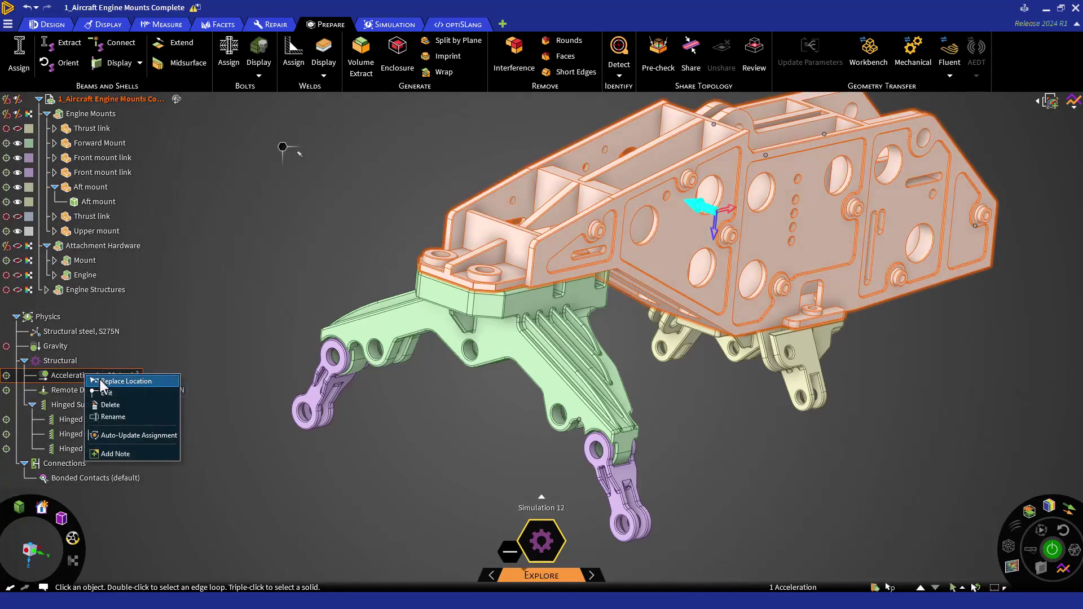
{"action": "left_click", "coordinate": [100, 381]}
{"action": "scroll", "coordinate": [381, 361], "scroll_direction": "down", "scroll_amount": 5}
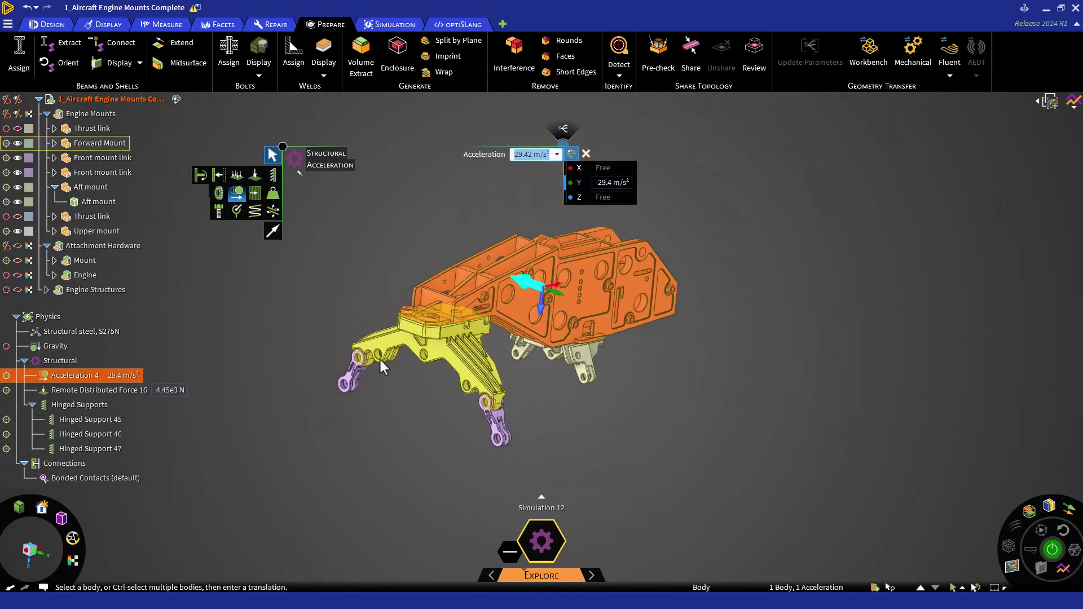
{"action": "left_click_drag", "start_coordinate": [308, 199], "coordinate": [713, 467]}
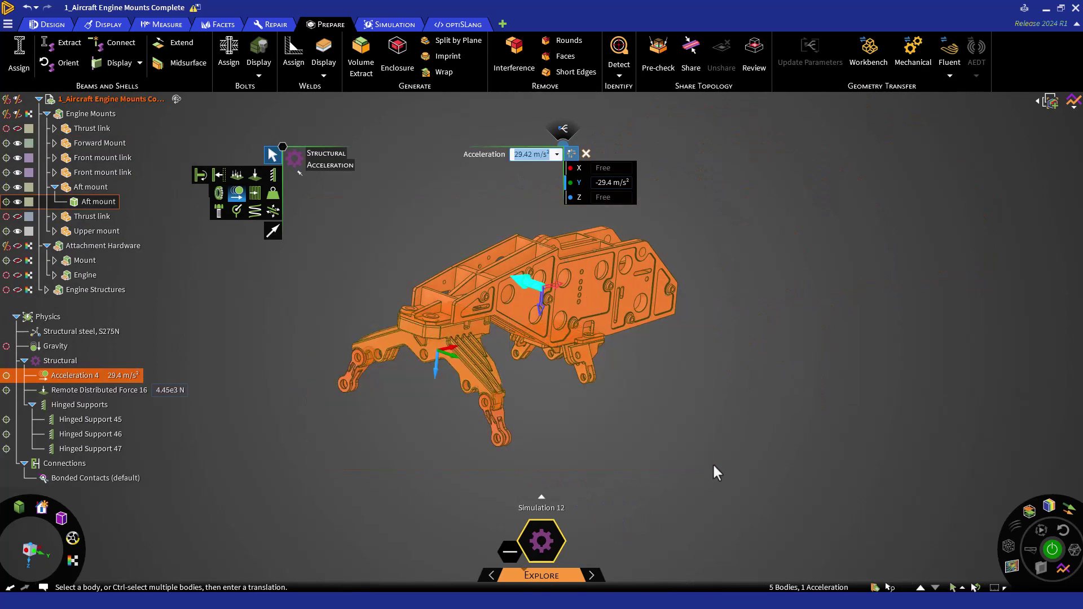
{"action": "key", "text": "Escape"}
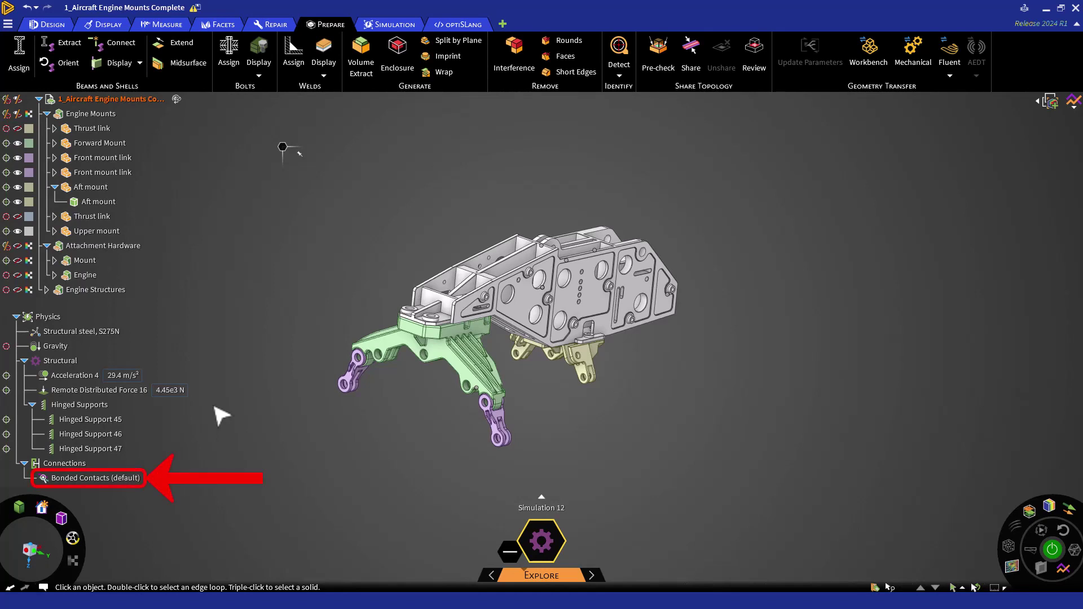
{"action": "left_click", "coordinate": [138, 479]}
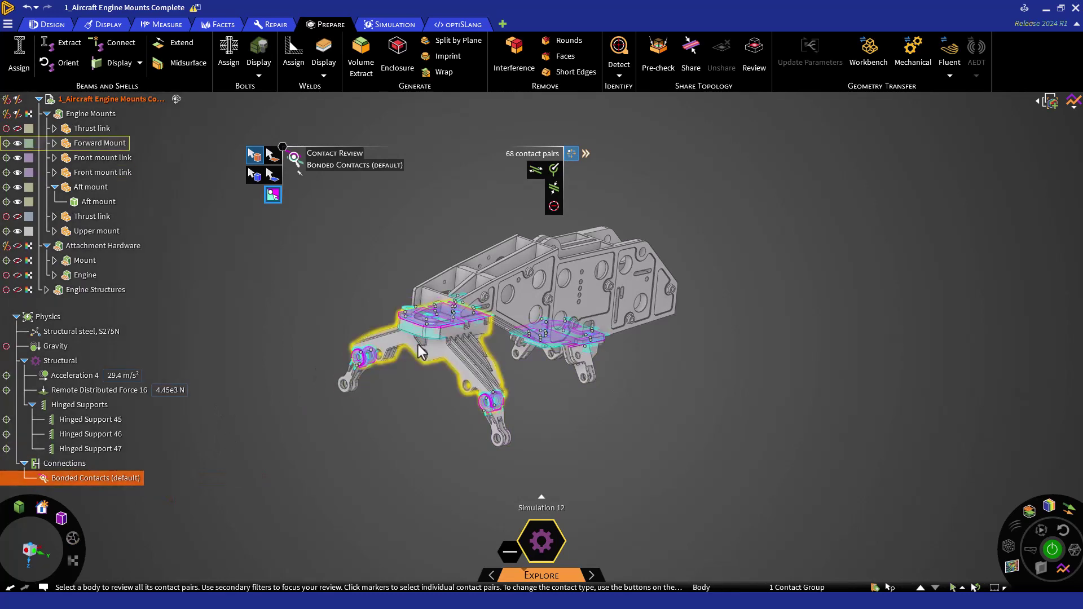
{"action": "scroll", "coordinate": [432, 339], "scroll_direction": "up", "scroll_amount": 5}
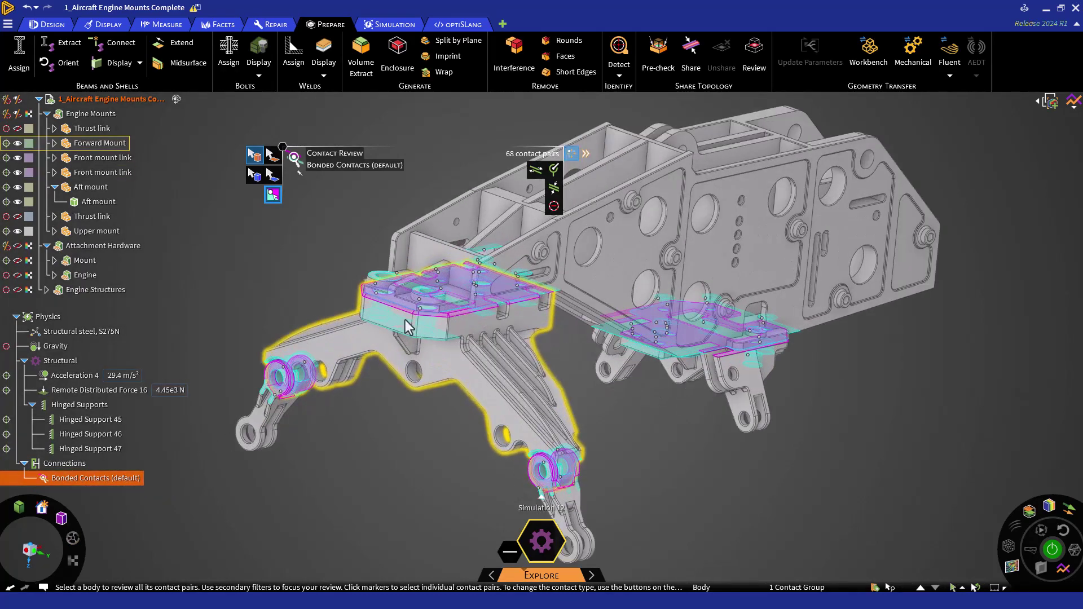
{"action": "left_click", "coordinate": [380, 305]}
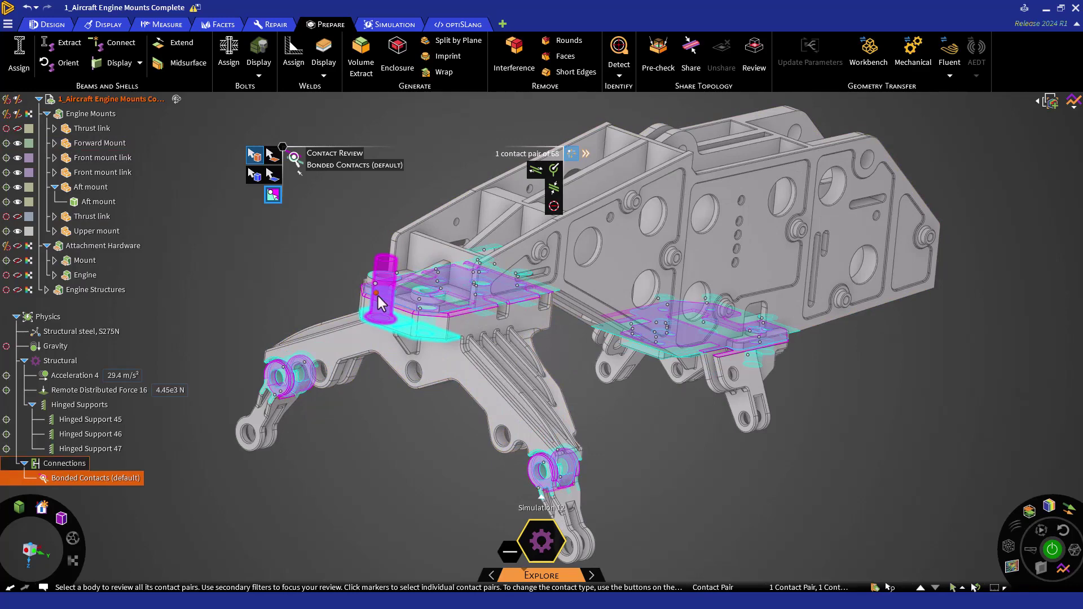
{"action": "key", "text": "Escape"}
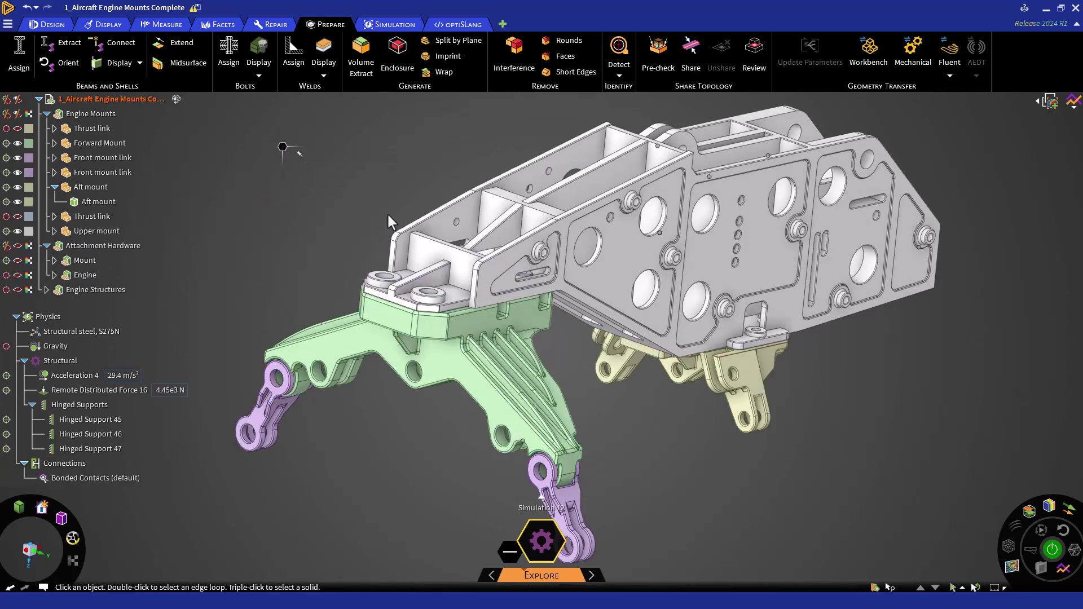
Turn on Size Preview and Resolution in the Simulation tab and inspect edge sizes
{"action": "left_click", "coordinate": [389, 25]}
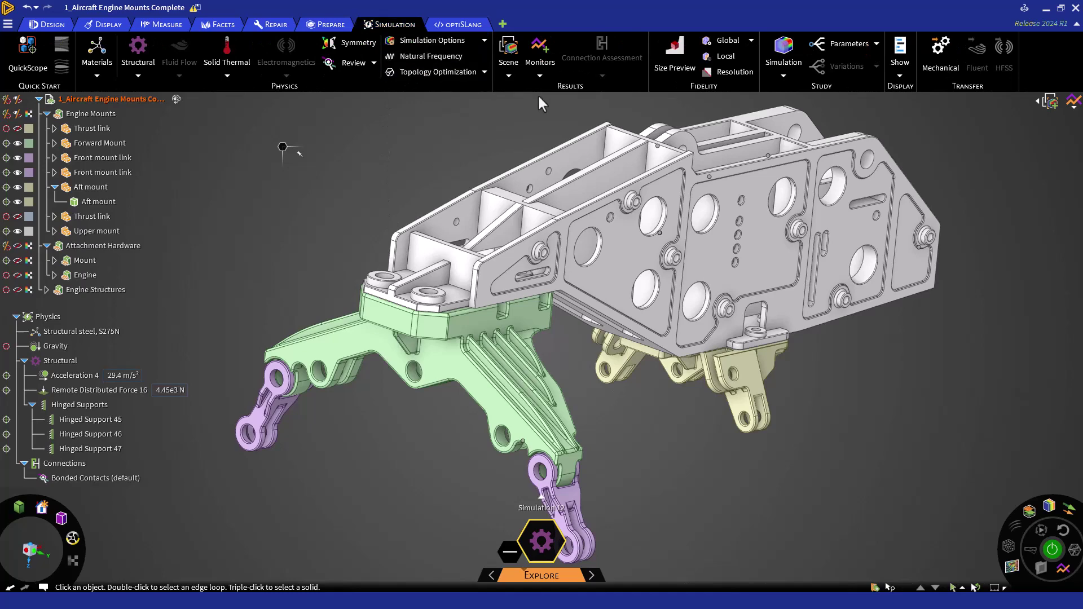
{"action": "left_click", "coordinate": [665, 73]}
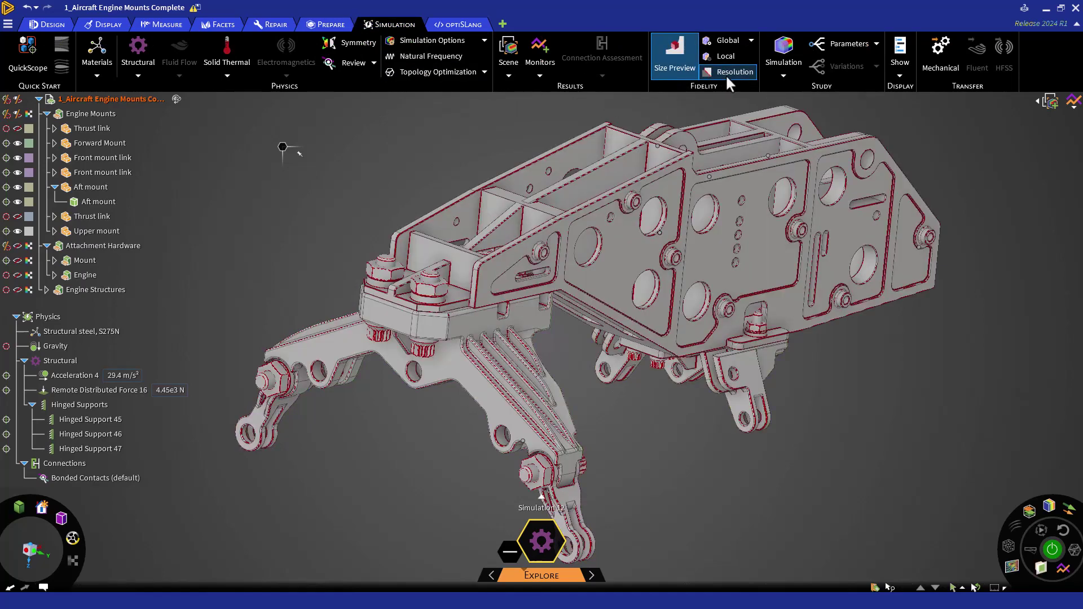
{"action": "left_click", "coordinate": [727, 78]}
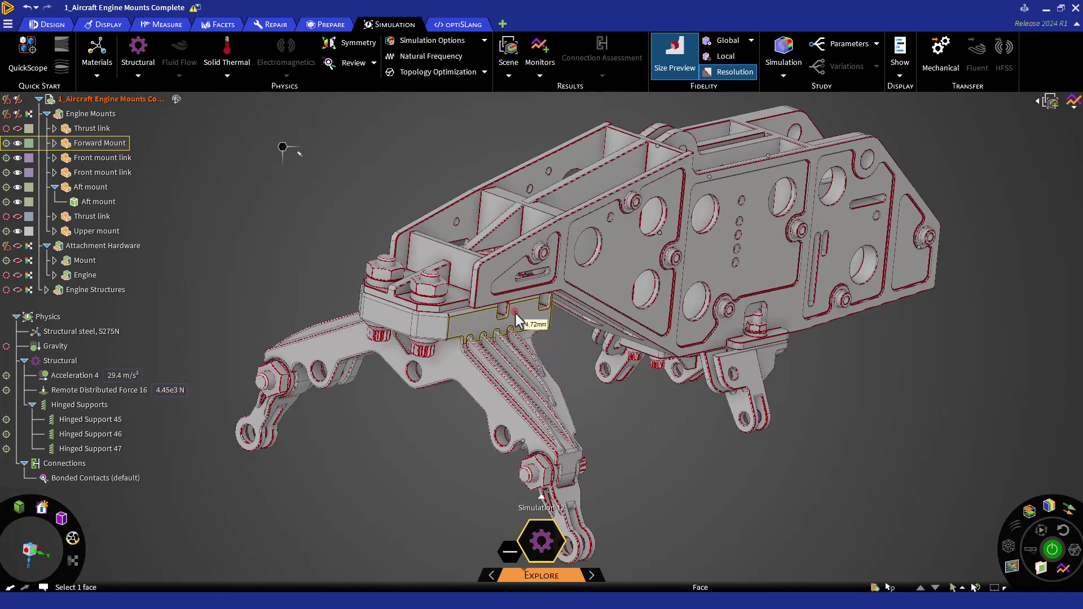
{"action": "mouse_move", "coordinate": [526, 575]}
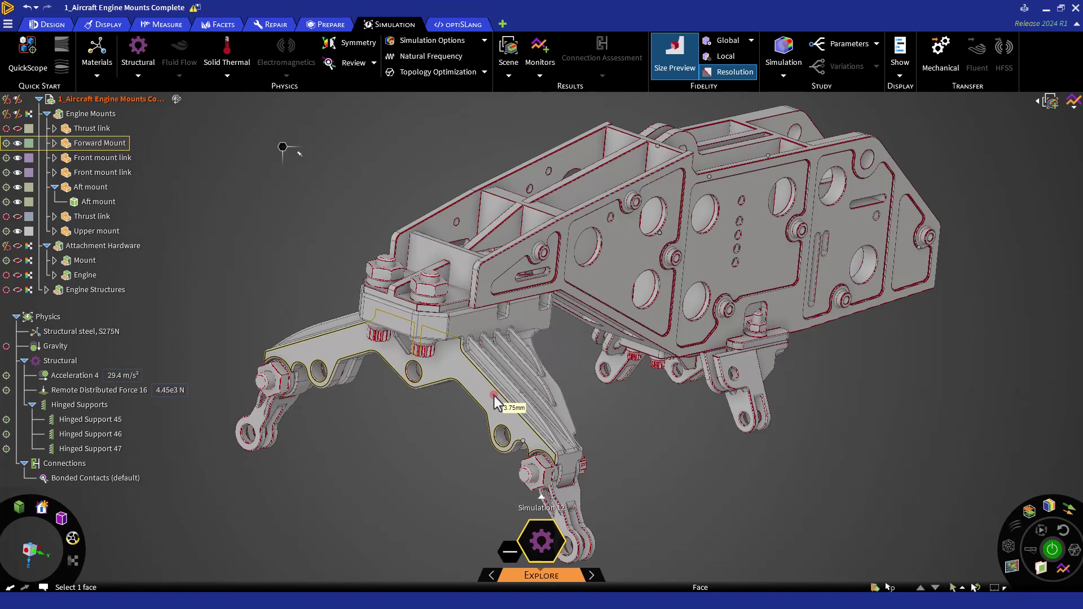
Turn off Resolution and give the Forward Mount and both mount links a 2 mm Local fidelity
{"action": "left_click", "coordinate": [719, 76]}
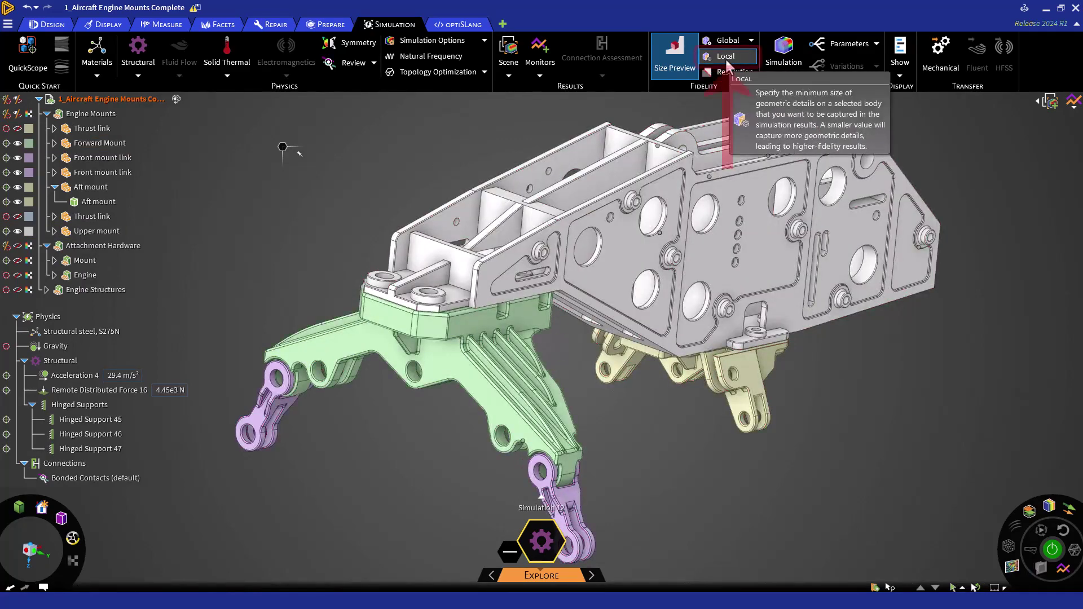
{"action": "left_click", "coordinate": [725, 59]}
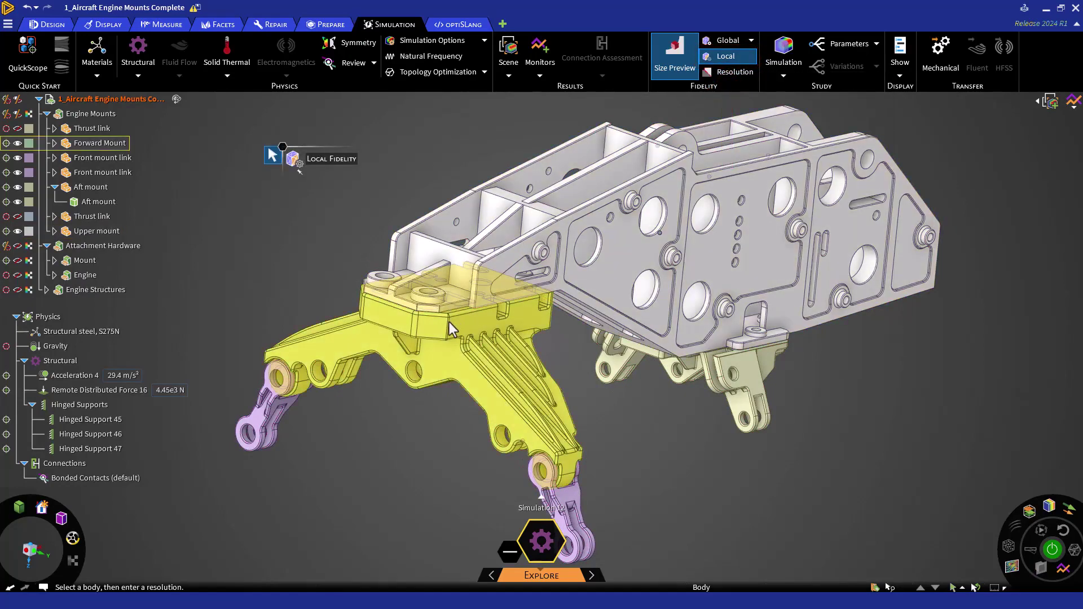
{"action": "middle_click_drag", "start_coordinate": [449, 322], "coordinate": [512, 229]}
{"action": "left_click", "coordinate": [512, 228]}
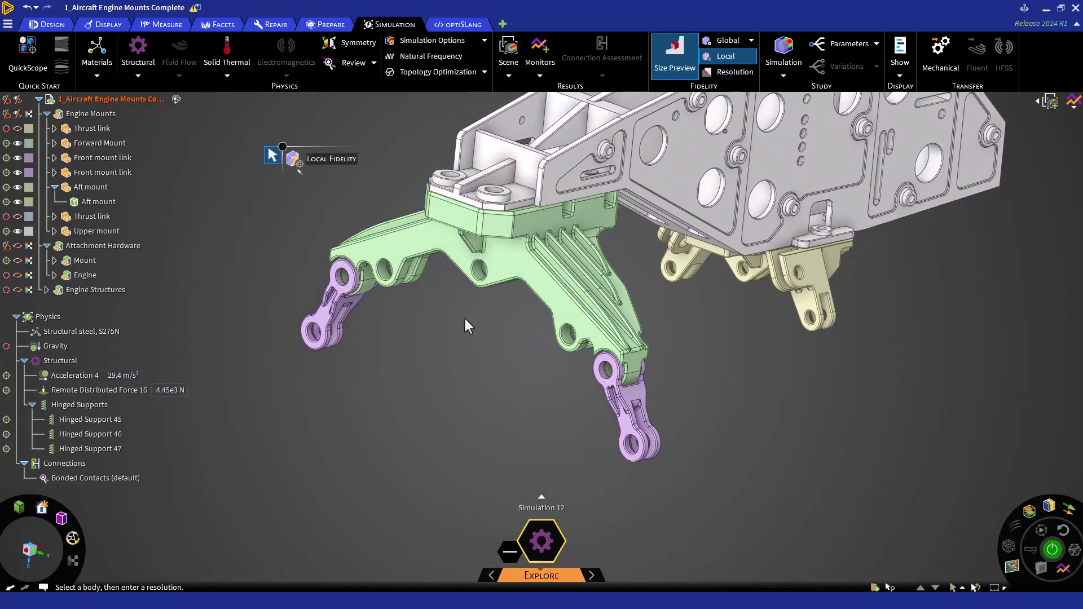
{"action": "left_click", "coordinate": [323, 315]}
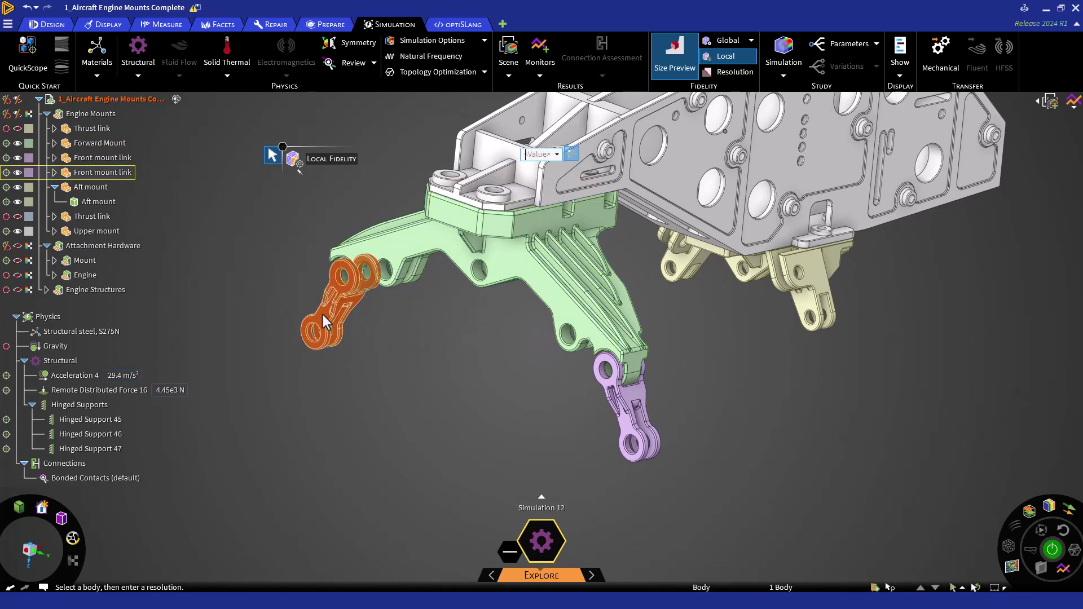
{"action": "left_click", "coordinate": [616, 405]}
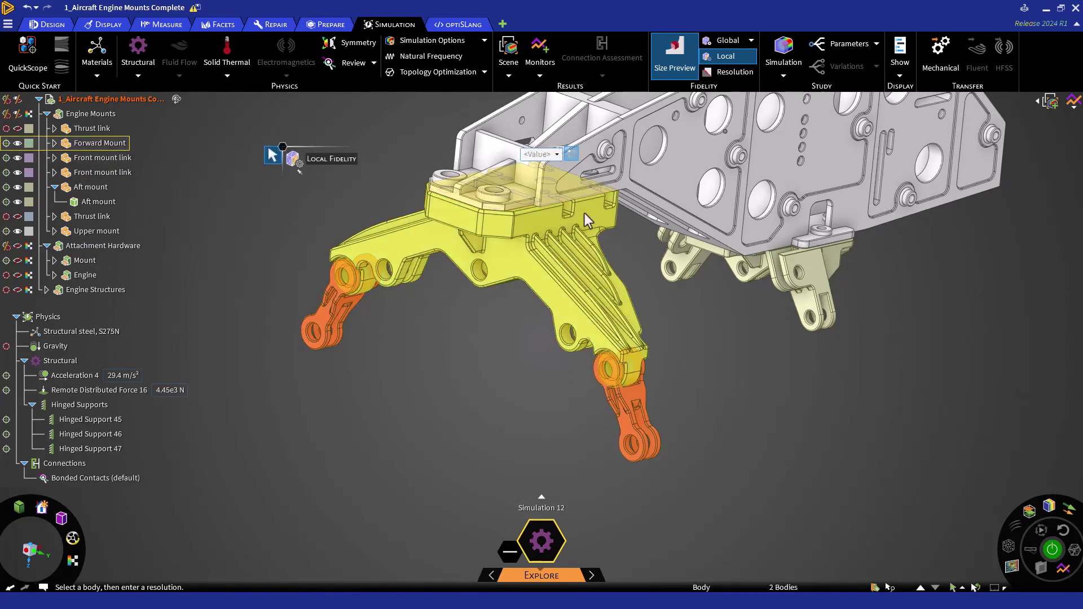
{"action": "type", "text": "2 mm"}
{"action": "key", "text": "Return"}
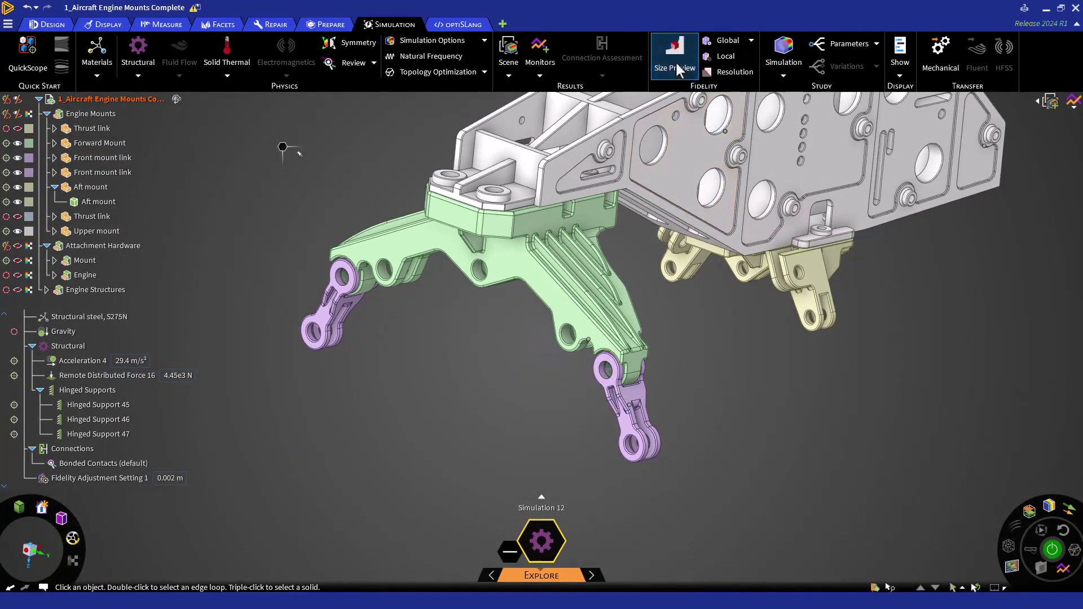
Turn off Size Preview and solve Simulation 12, reaching a 0.000361 m peak displacement
{"action": "left_click", "coordinate": [675, 61]}
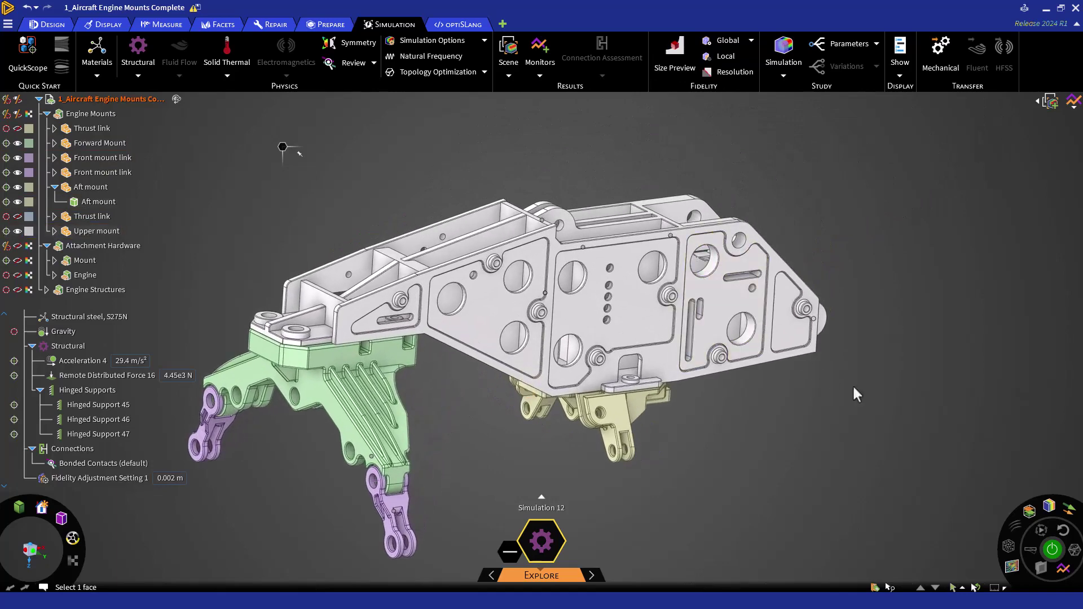
{"action": "left_click", "coordinate": [1053, 552]}
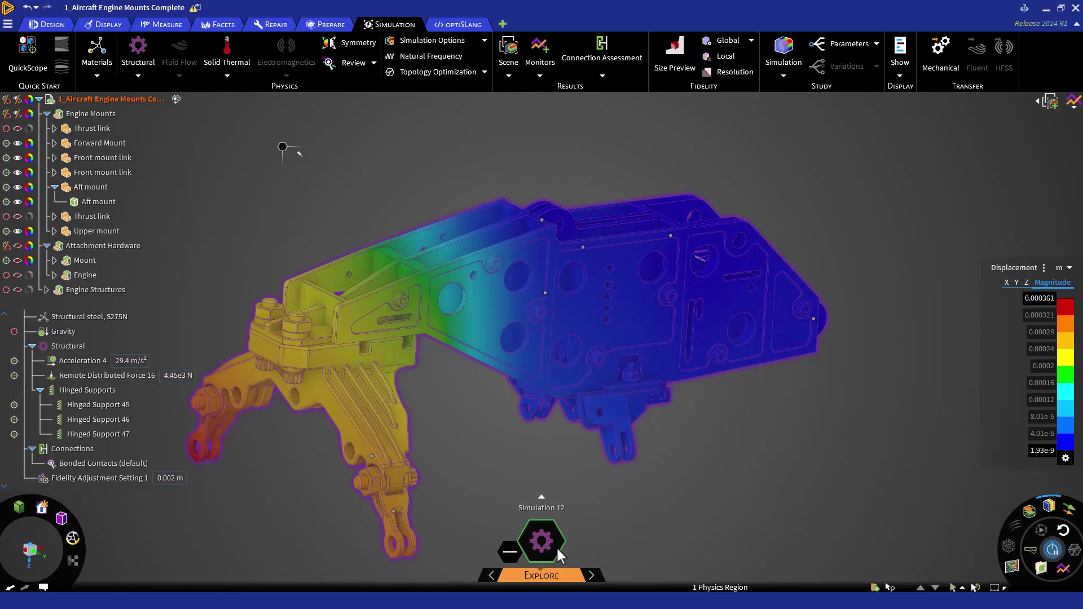
Animate the deformed shape against the undeformed outline, keeping Displacement as the displayed result
{"action": "left_click", "coordinate": [1026, 557]}
{"action": "left_click", "coordinate": [1042, 531]}
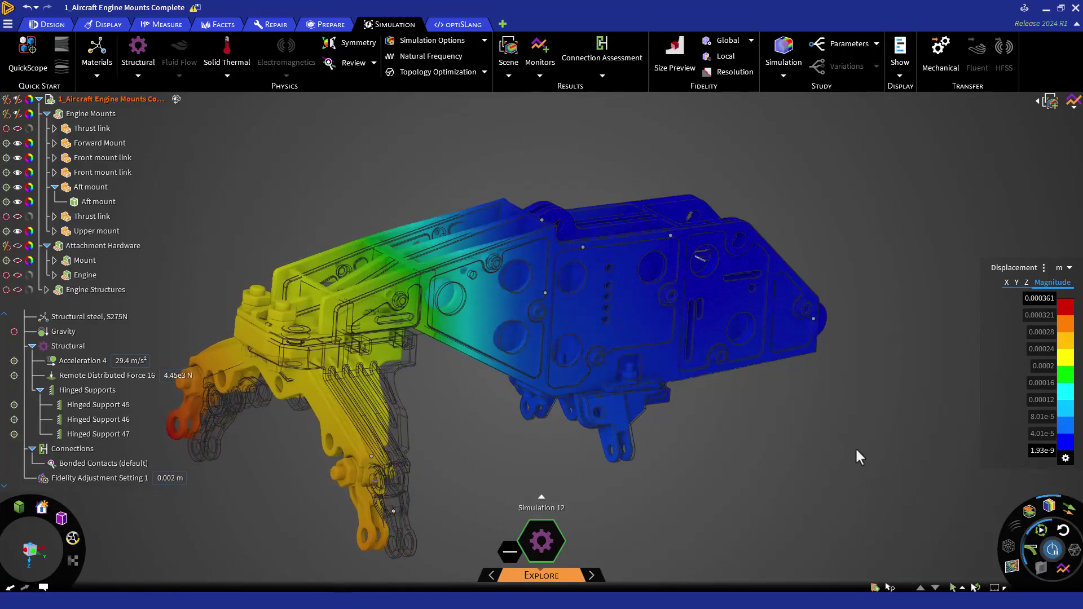
{"action": "middle_click_drag", "start_coordinate": [892, 357], "coordinate": [609, 387]}
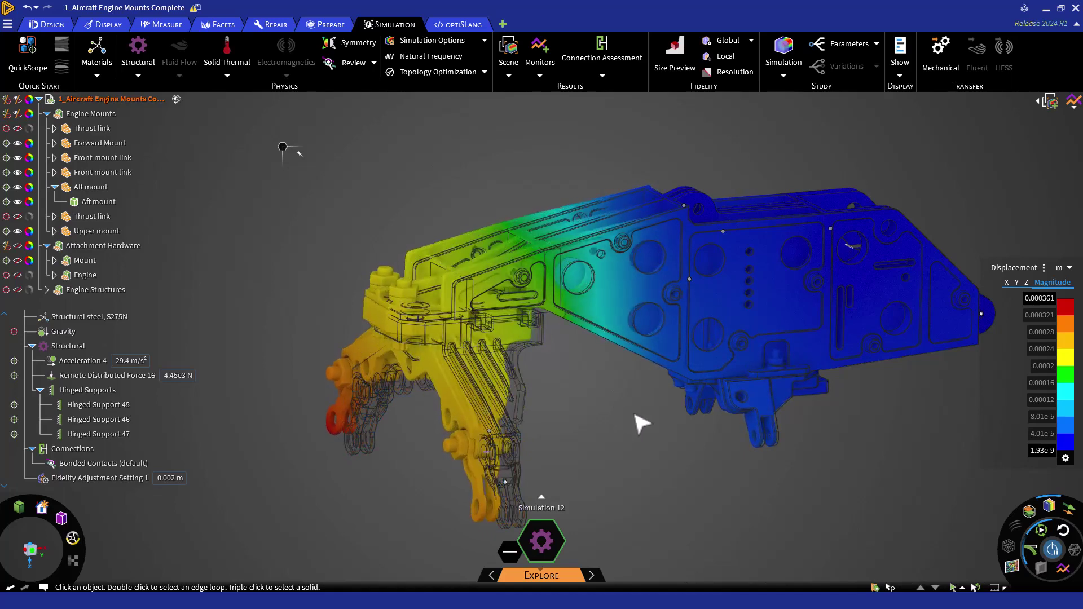
{"action": "left_click", "coordinate": [1047, 269]}
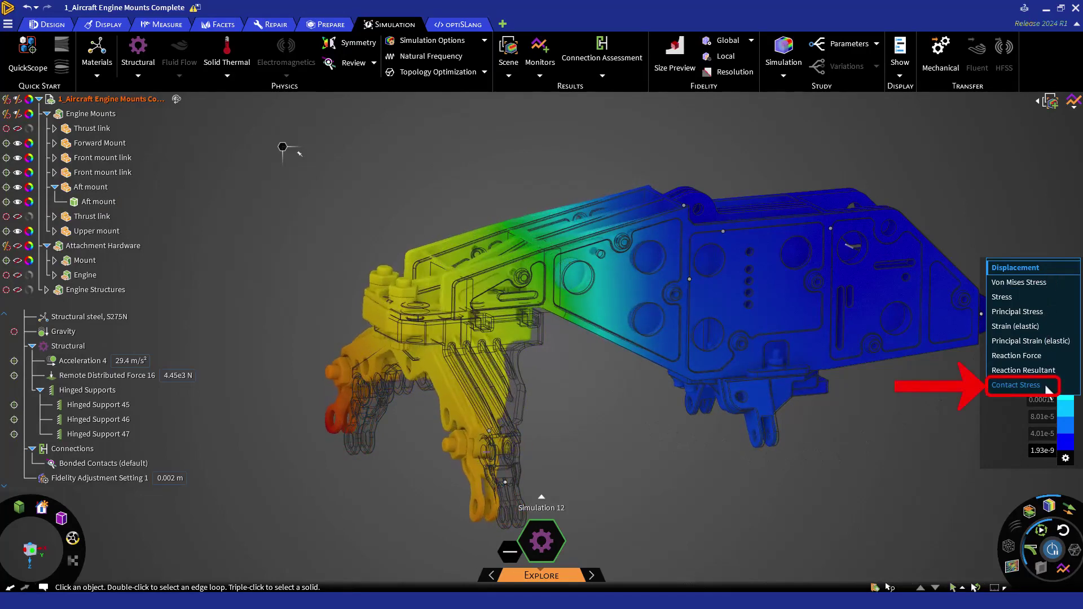
{"action": "left_click", "coordinate": [936, 431]}
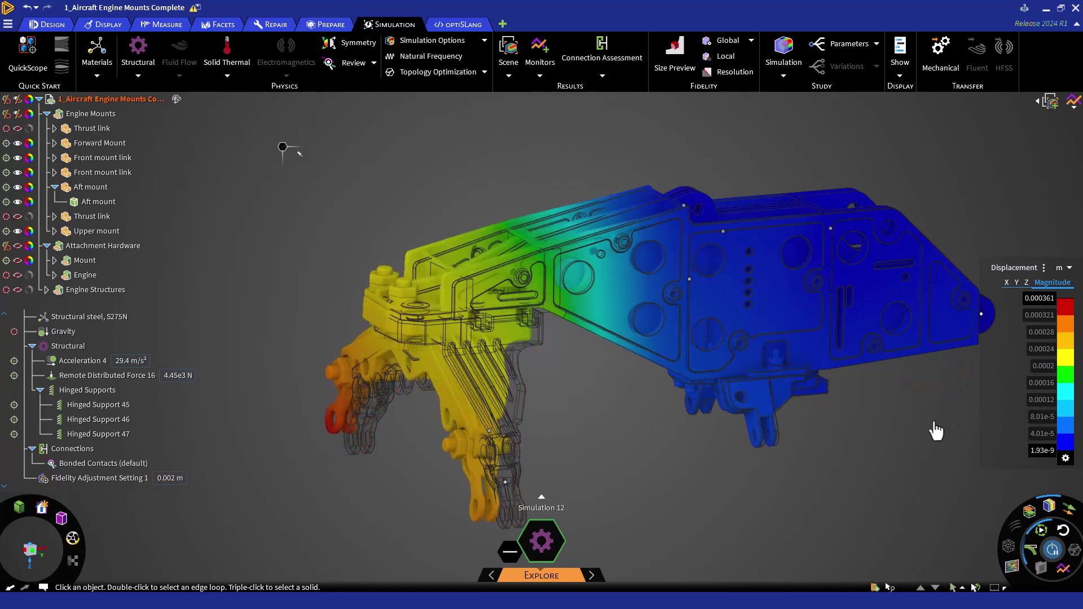